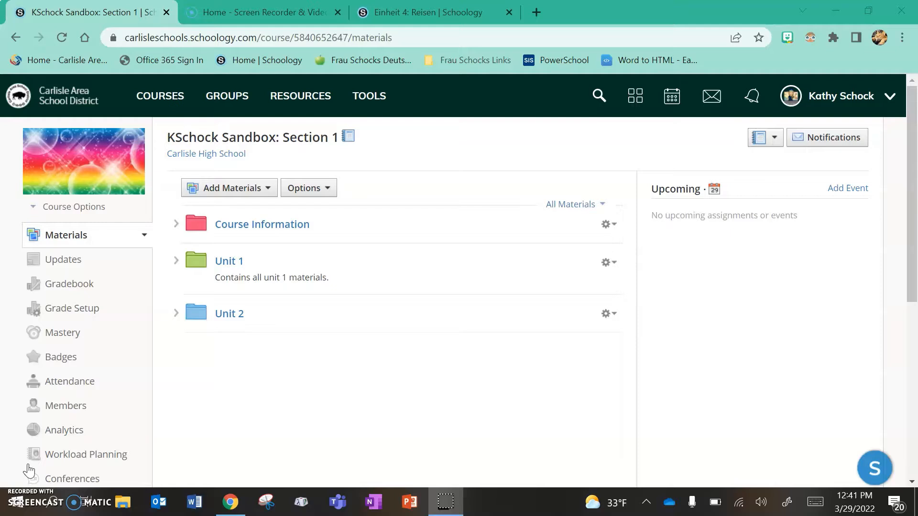
Add a new page to the course materials with the title "Lesson on Verb Conjugation"
{"action": "left_click", "coordinate": [254, 223]}
{"action": "left_click", "coordinate": [219, 188]}
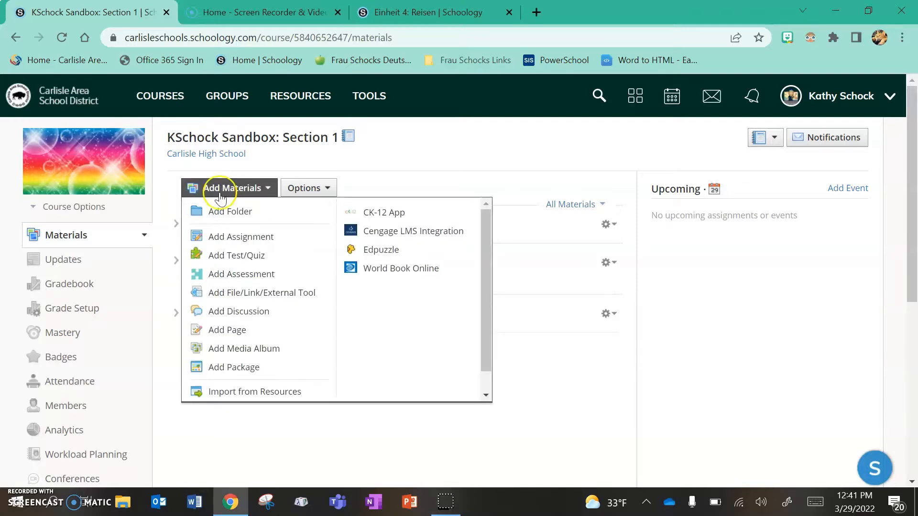
{"action": "left_click", "coordinate": [229, 333]}
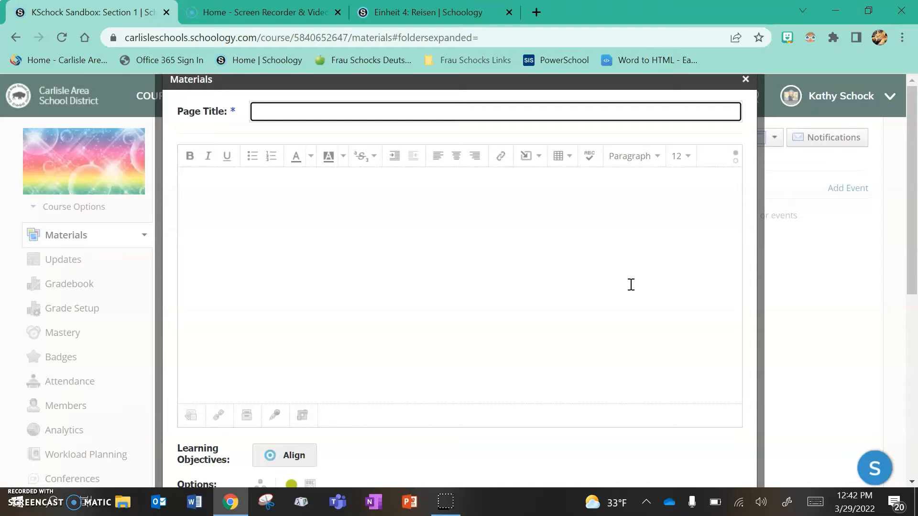
{"action": "type", "text": "Lesson on Verb Conjugation"}
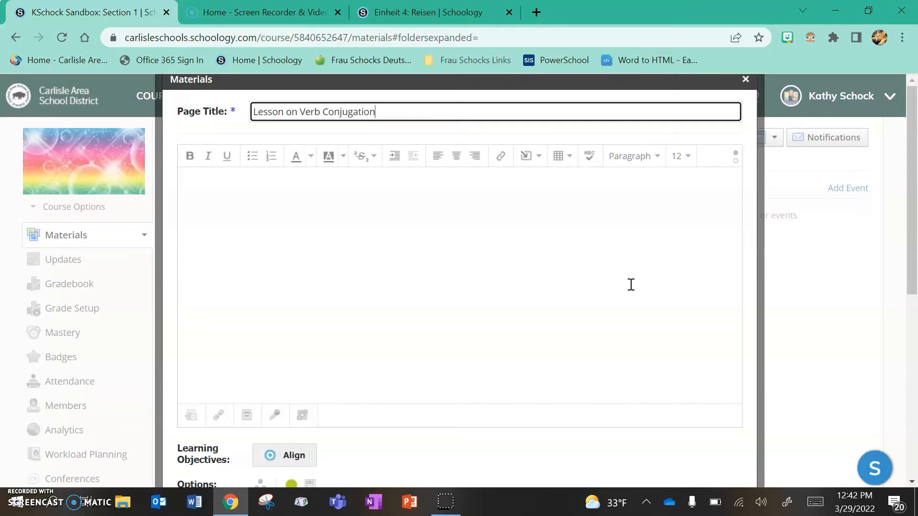
Enter "Lesson Content" and "Videos" as two separate lines in the page body
{"action": "left_click", "coordinate": [321, 222]}
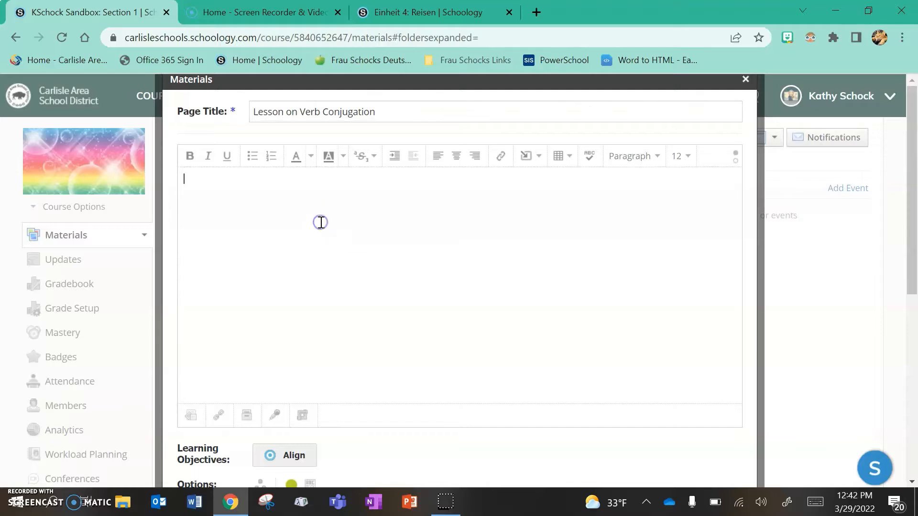
{"action": "type", "text": "Lesson Conte"}
{"action": "type", "text": "nt "}
{"action": "type", "text": "Videos"}
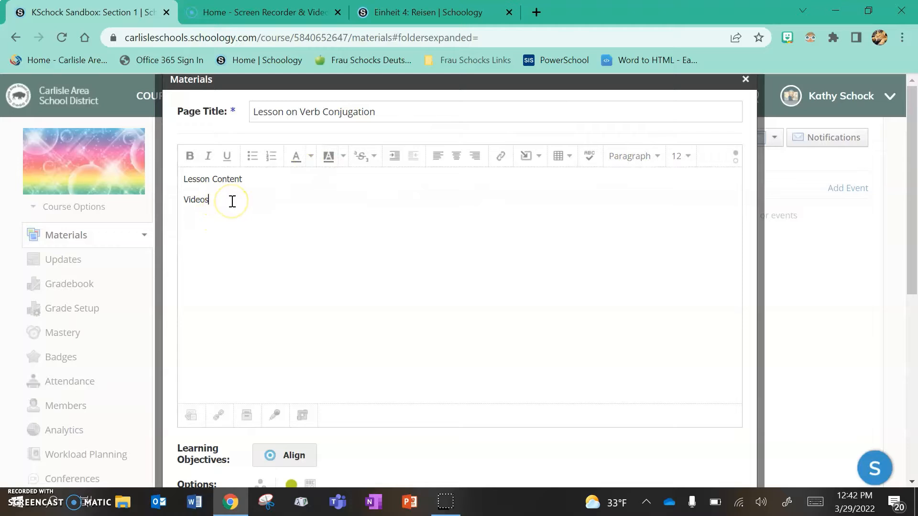
Set the font size of both the "Lesson Content" and "Videos" lines to 18
{"action": "left_click_drag", "start_coordinate": [232, 204], "coordinate": [141, 171]}
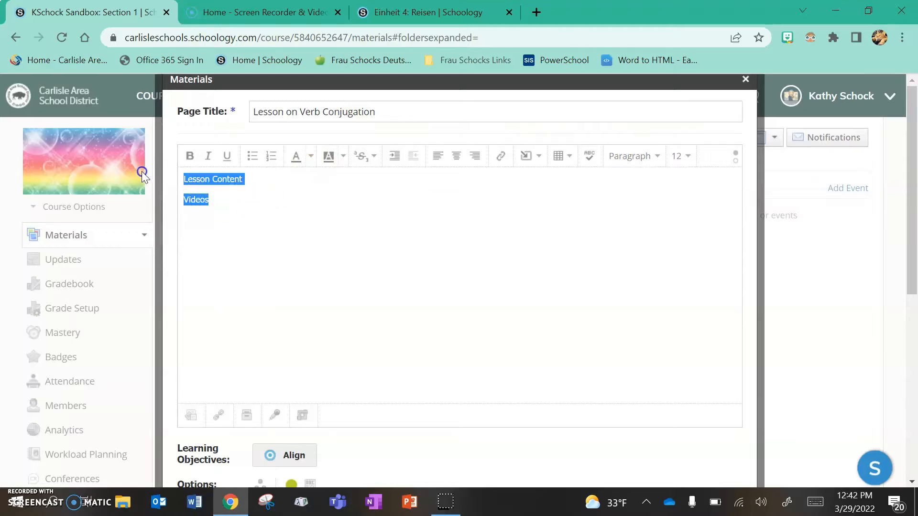
{"action": "left_click", "coordinate": [681, 154]}
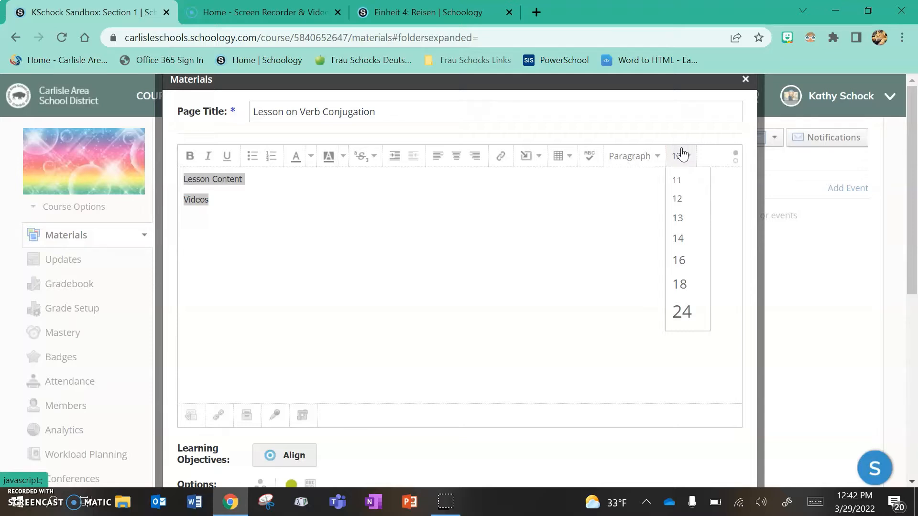
{"action": "left_click", "coordinate": [680, 285]}
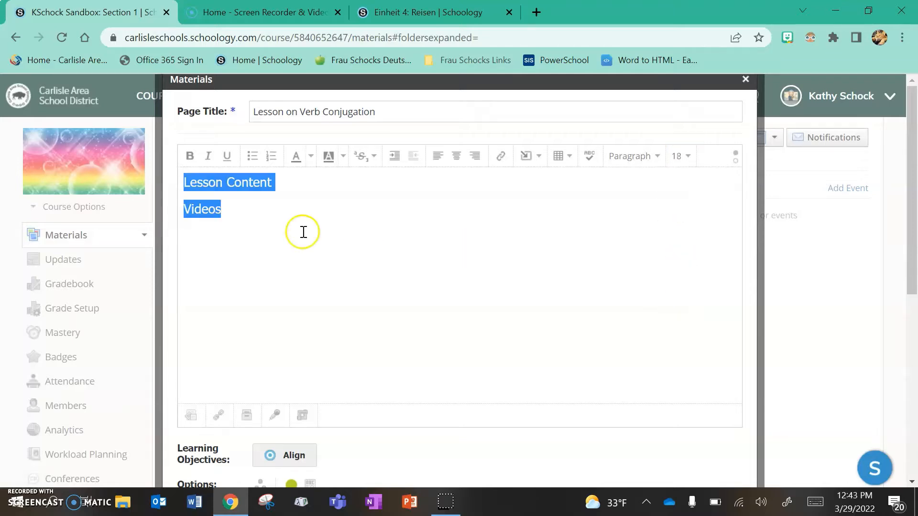
{"action": "left_click", "coordinate": [246, 215]}
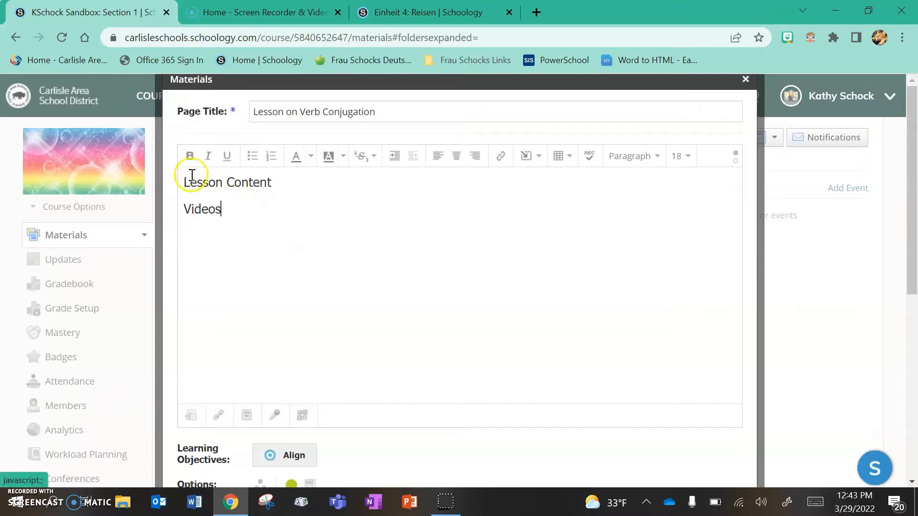
Make the "Lesson Content" line bold, italic and underlined
{"action": "left_click_drag", "start_coordinate": [182, 182], "coordinate": [288, 180]}
{"action": "left_click", "coordinate": [189, 157]}
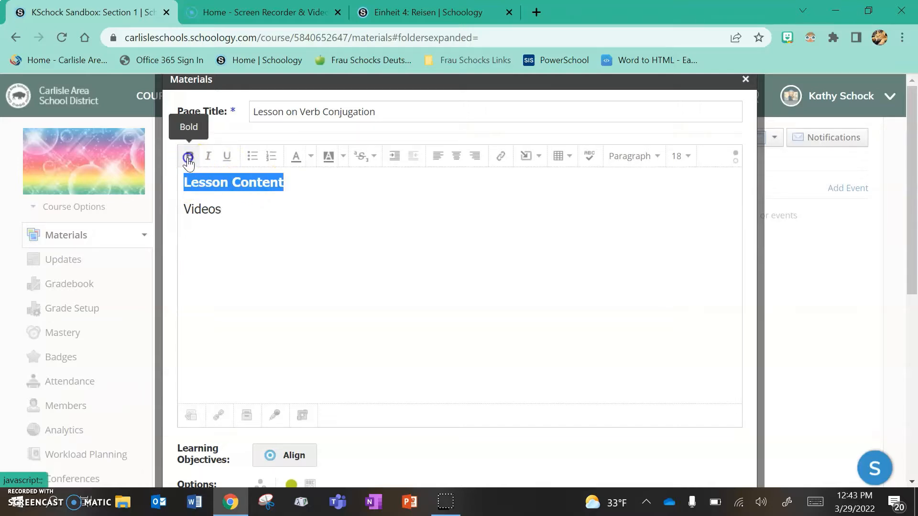
{"action": "left_click", "coordinate": [208, 157]}
{"action": "left_click", "coordinate": [228, 158]}
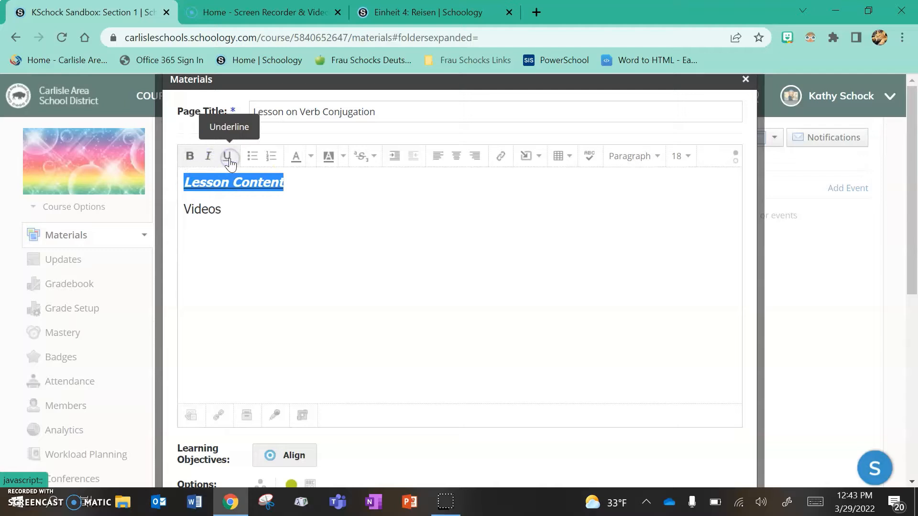
{"action": "left_click", "coordinate": [277, 164]}
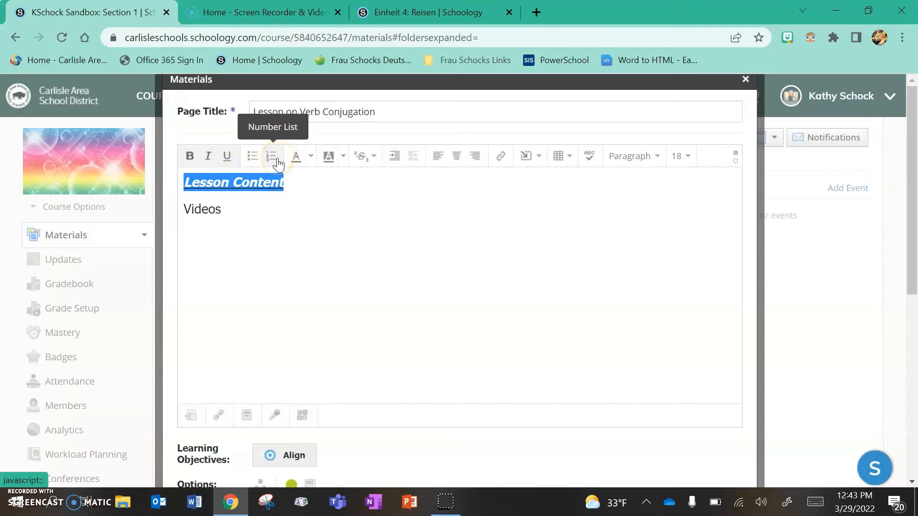
Colour the "Lesson Content" text green and give it a yellow highlight
{"action": "left_click", "coordinate": [310, 155]}
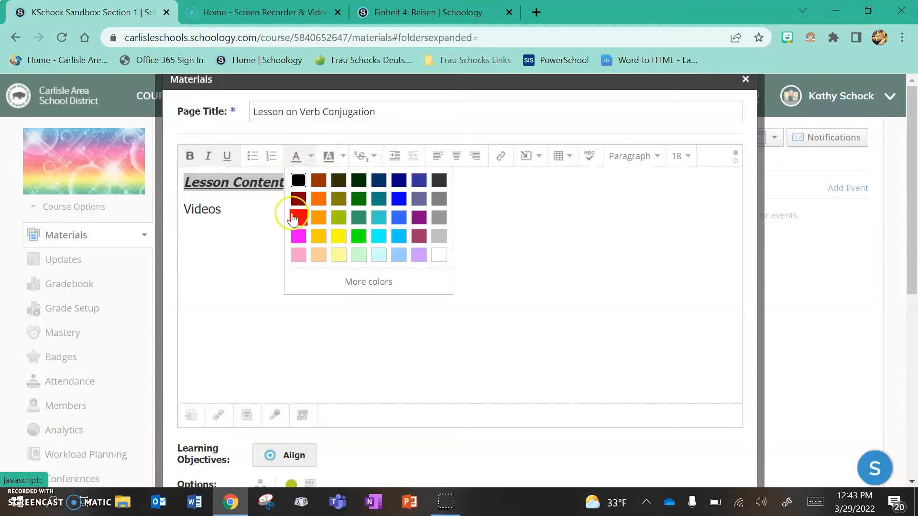
{"action": "left_click", "coordinate": [359, 198]}
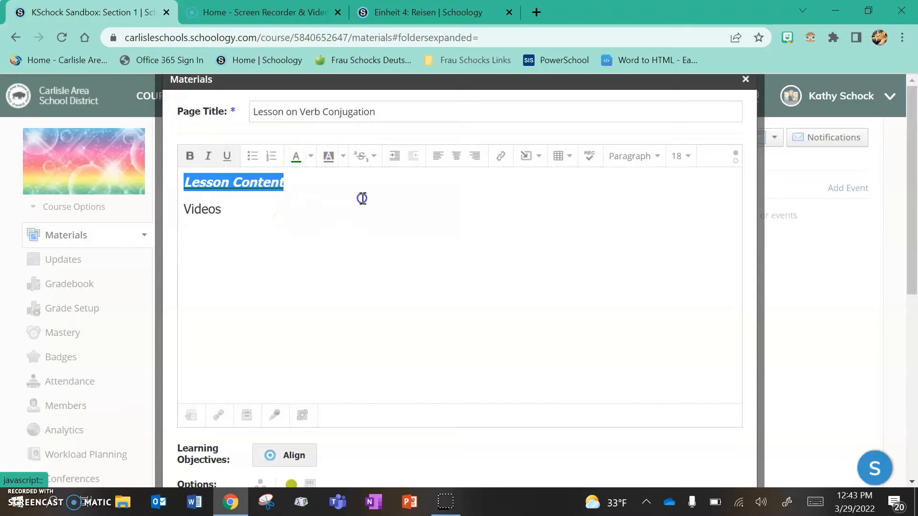
{"action": "left_click", "coordinate": [342, 160]}
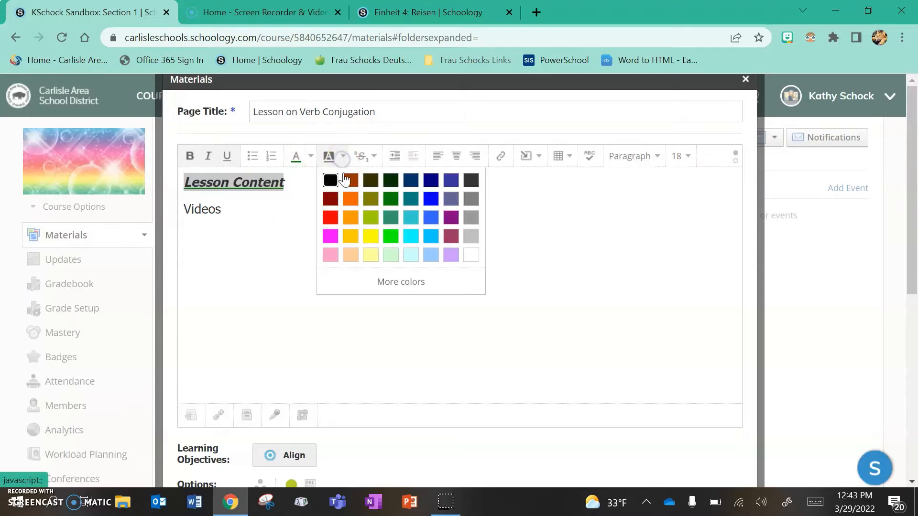
{"action": "left_click", "coordinate": [371, 236]}
{"action": "left_click", "coordinate": [303, 185]}
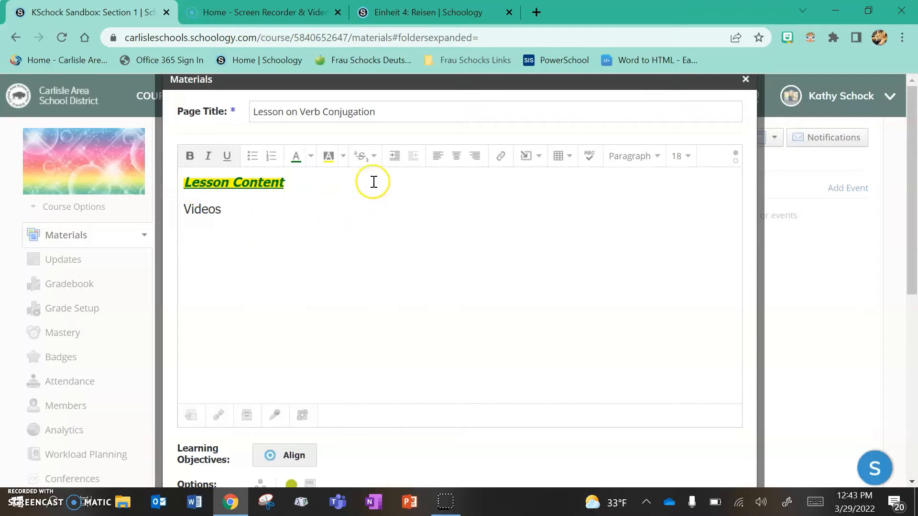
Examine the extra text effects, the upload and web choices for inserting media, and the paragraph styles offered by the page editor
{"action": "left_click", "coordinate": [376, 157]}
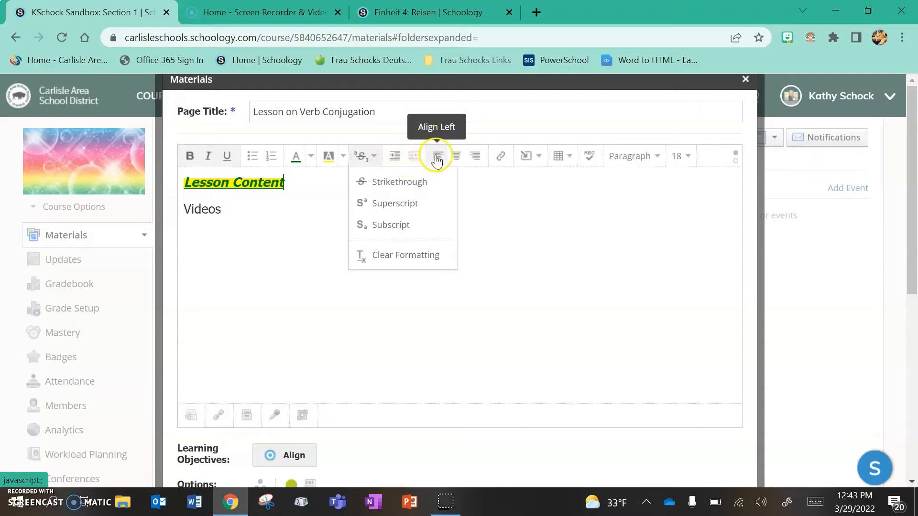
{"action": "left_click", "coordinate": [522, 233]}
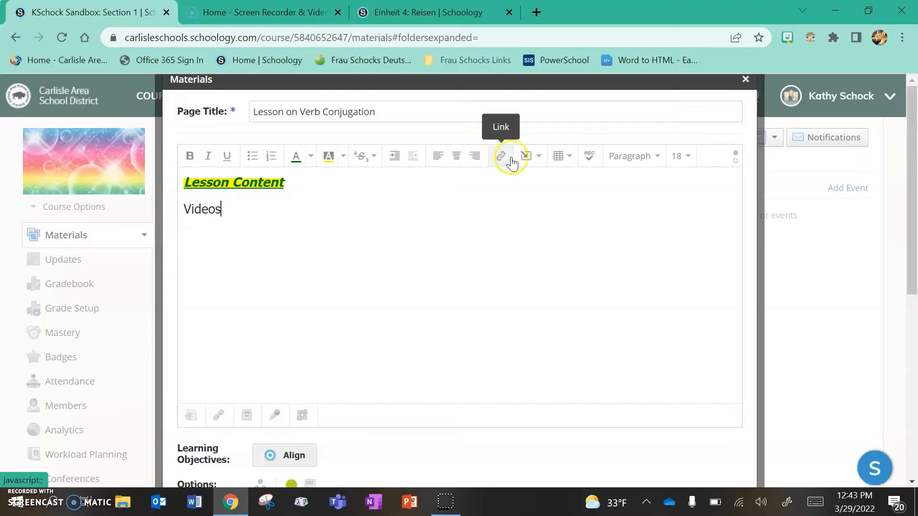
{"action": "left_click", "coordinate": [534, 162]}
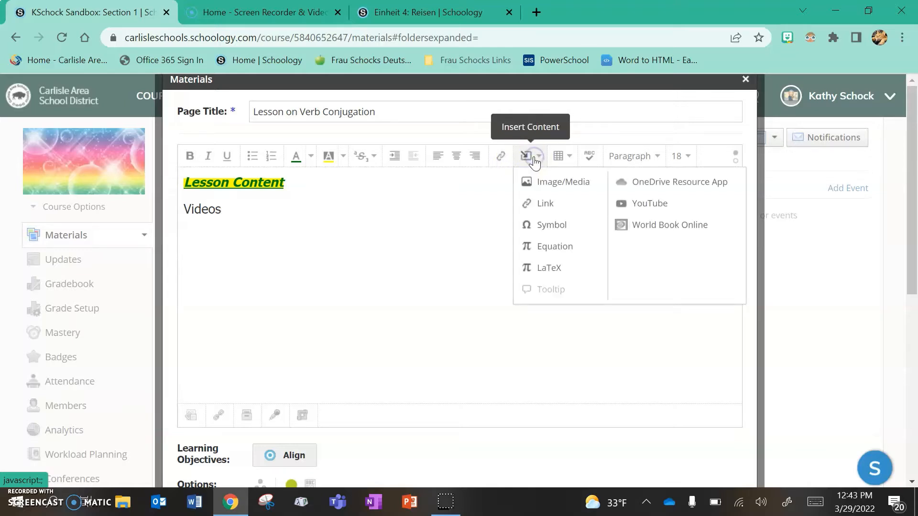
{"action": "left_click", "coordinate": [539, 183]}
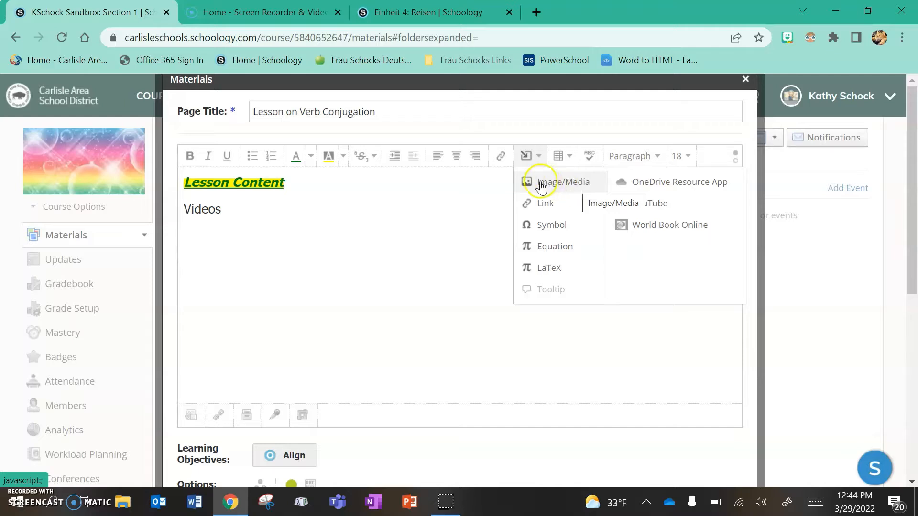
{"action": "left_click", "coordinate": [569, 182]}
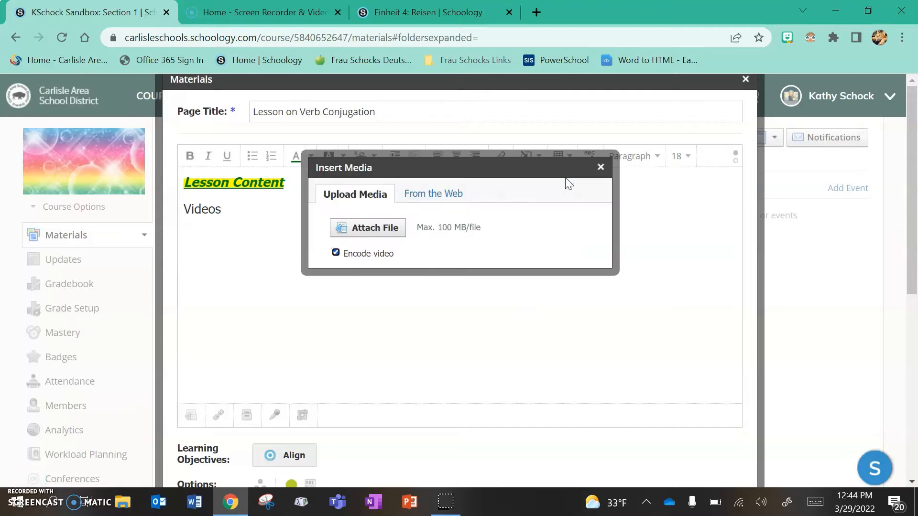
{"action": "left_click", "coordinate": [370, 232]}
{"action": "left_click", "coordinate": [432, 191]}
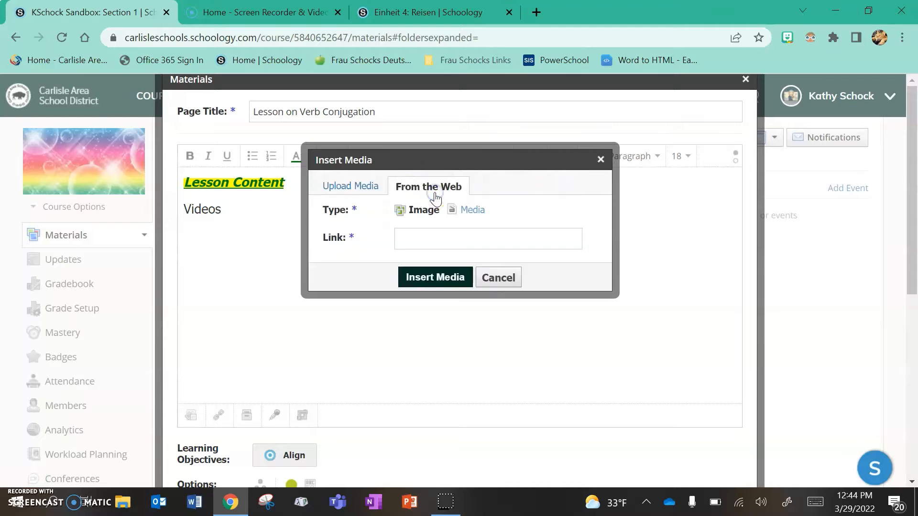
{"action": "left_click", "coordinate": [463, 211]}
{"action": "left_click", "coordinate": [473, 211]}
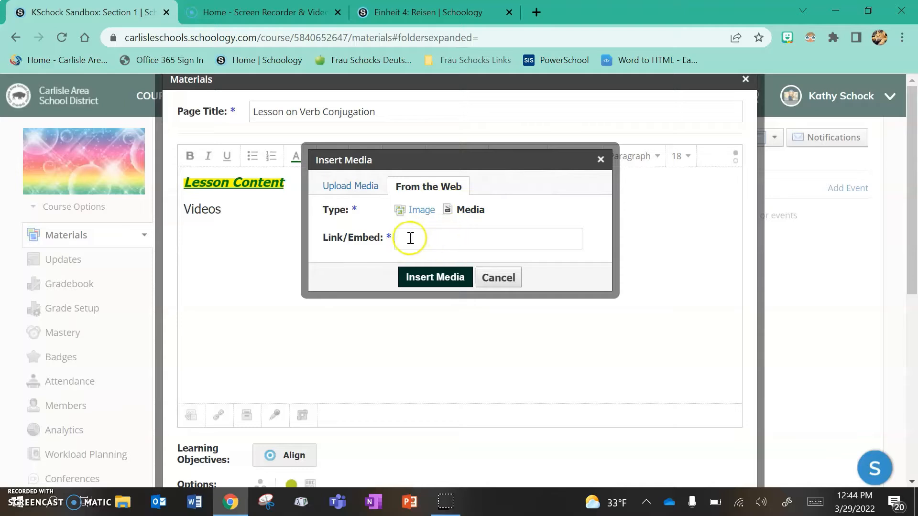
{"action": "left_click", "coordinate": [495, 277]}
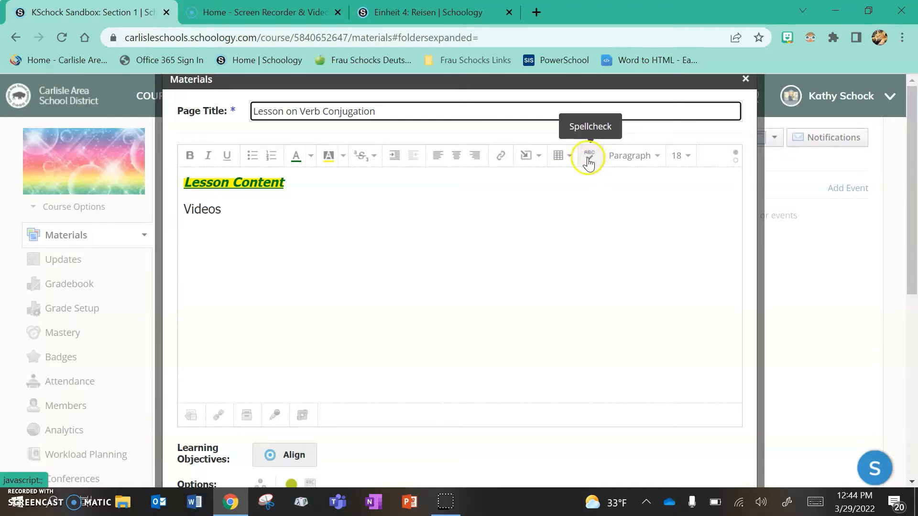
{"action": "left_click", "coordinate": [658, 156]}
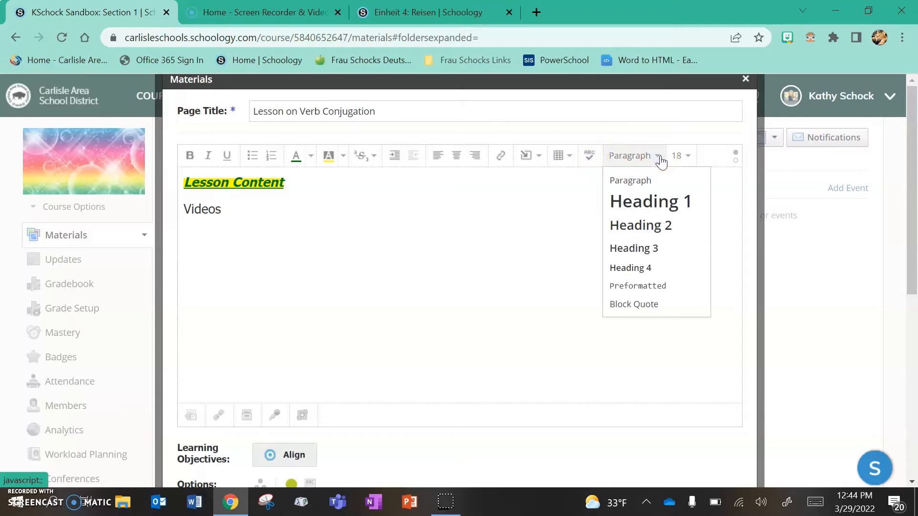
{"action": "left_click", "coordinate": [660, 159]}
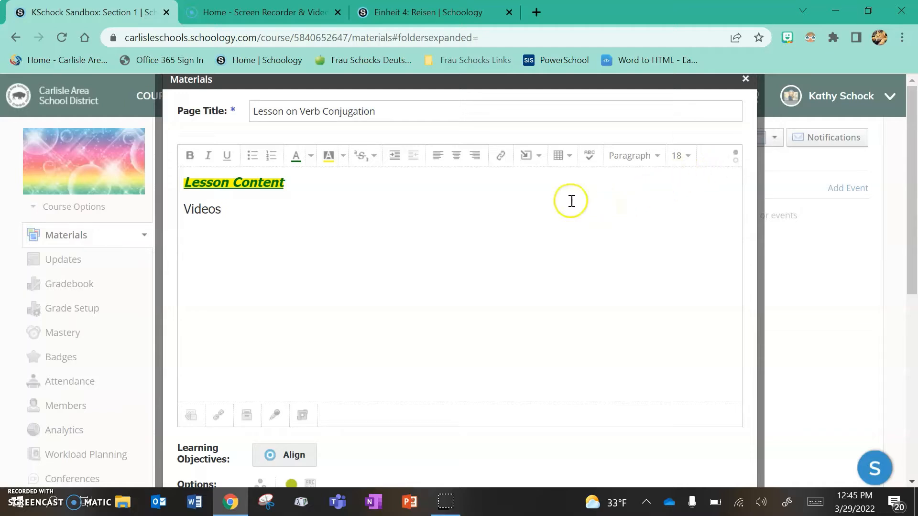
{"action": "left_click", "coordinate": [479, 190]}
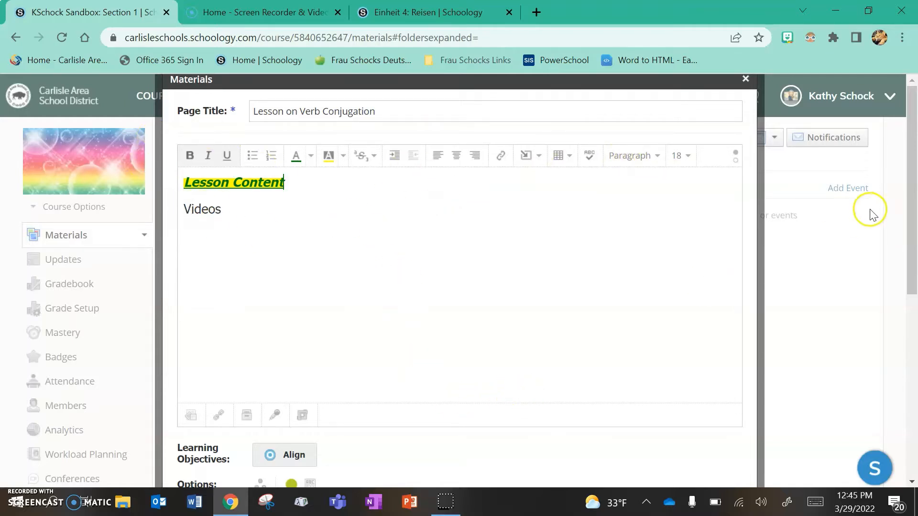
{"action": "left_click_drag", "start_coordinate": [911, 194], "coordinate": [912, 222]}
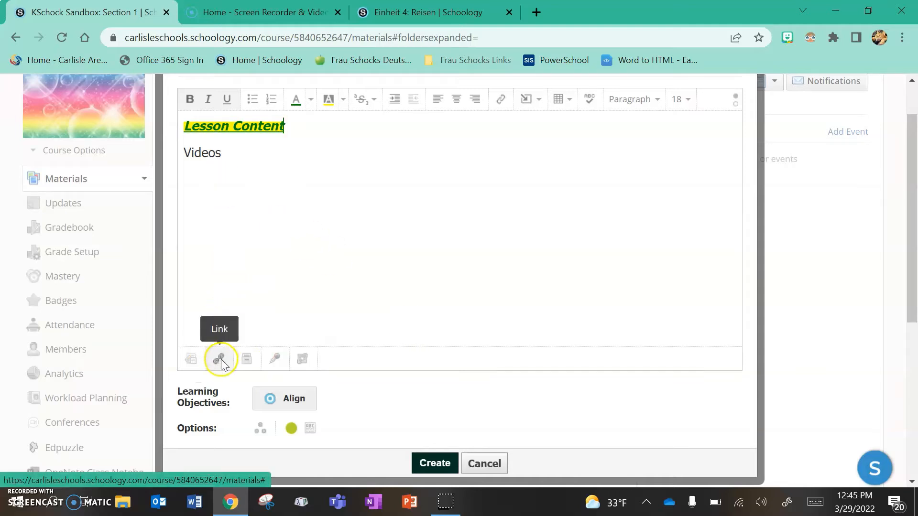
{"action": "left_click", "coordinate": [222, 153]}
{"action": "key", "text": "Return"}
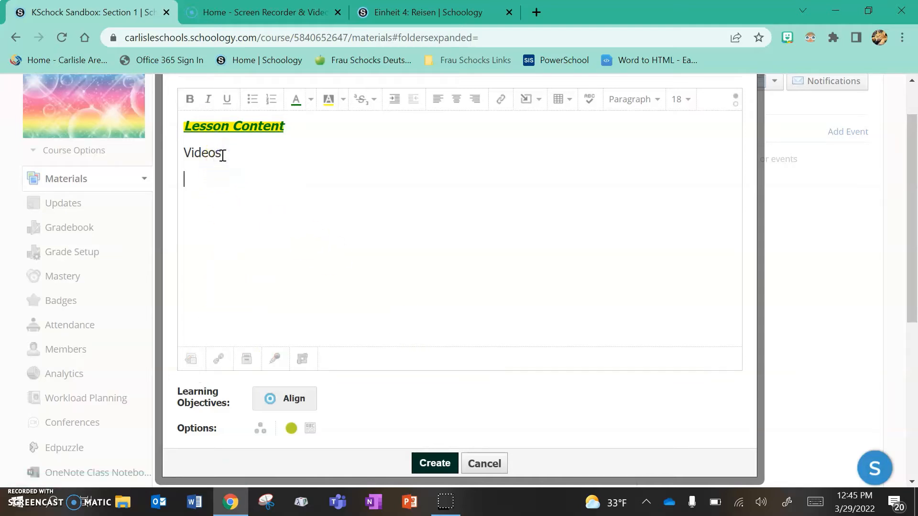
{"action": "type", "text": "Duolingo"}
{"action": "double_click", "coordinate": [211, 180]}
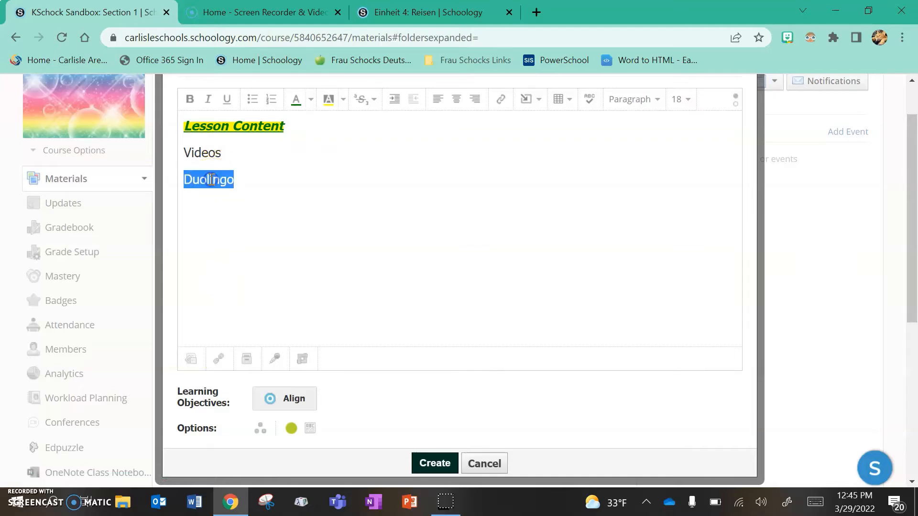
{"action": "left_click", "coordinate": [500, 99]}
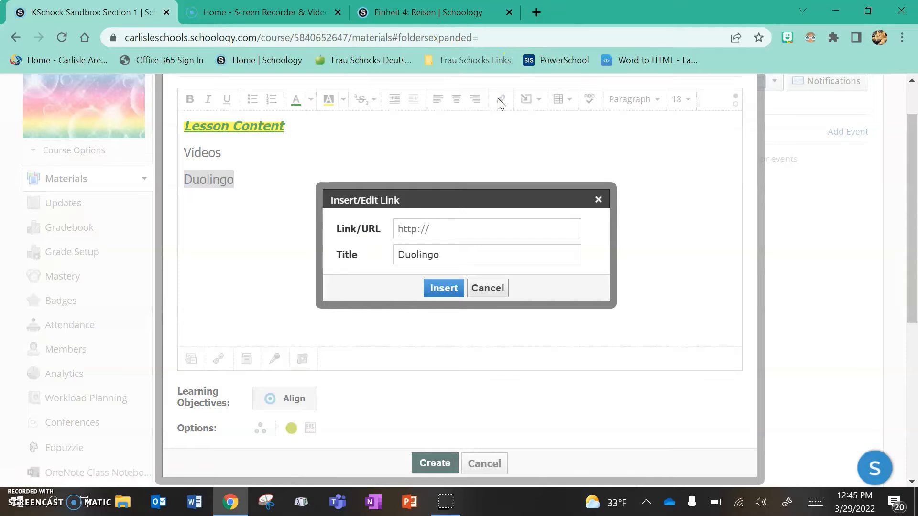
{"action": "type", "text": "www.duolingo.com"}
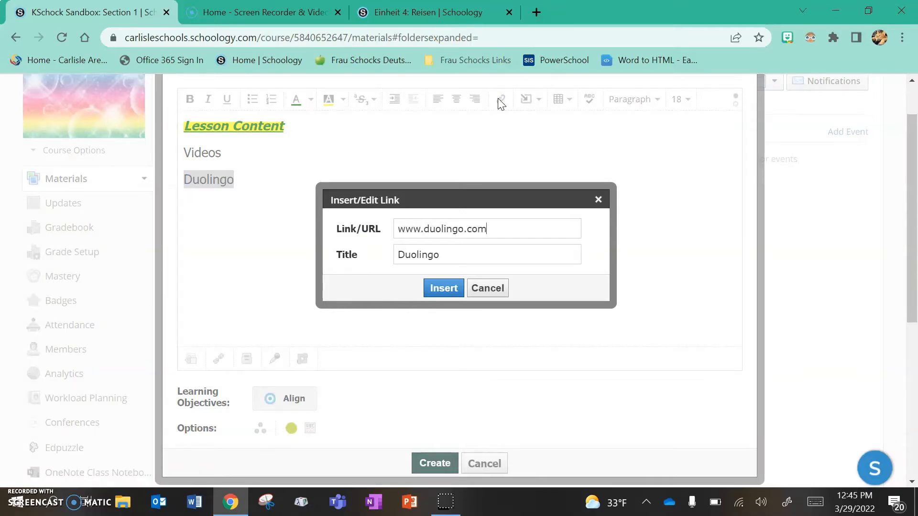
{"action": "left_click", "coordinate": [443, 287]}
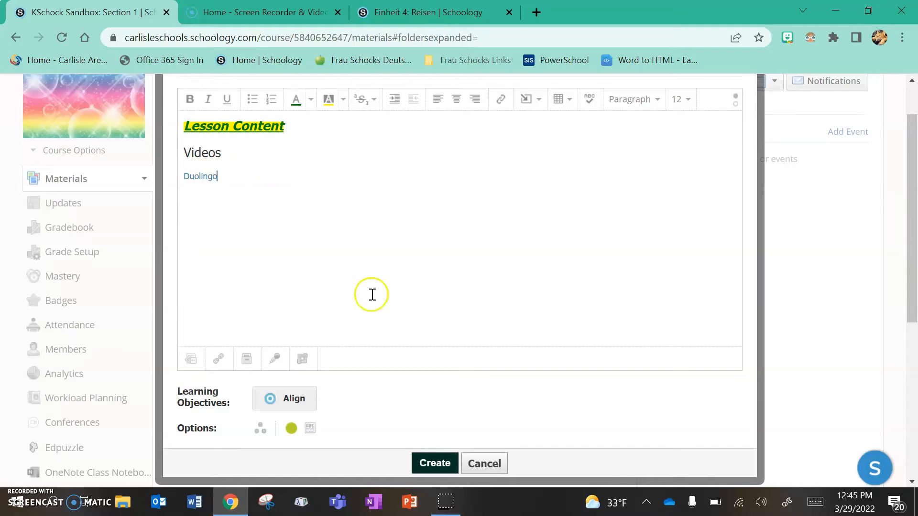
Browse the alignable learning objectives down through Common Core, English Language Arts/Literacy (2010) and Grade 1, and close them without adding any
{"action": "left_click", "coordinate": [294, 406]}
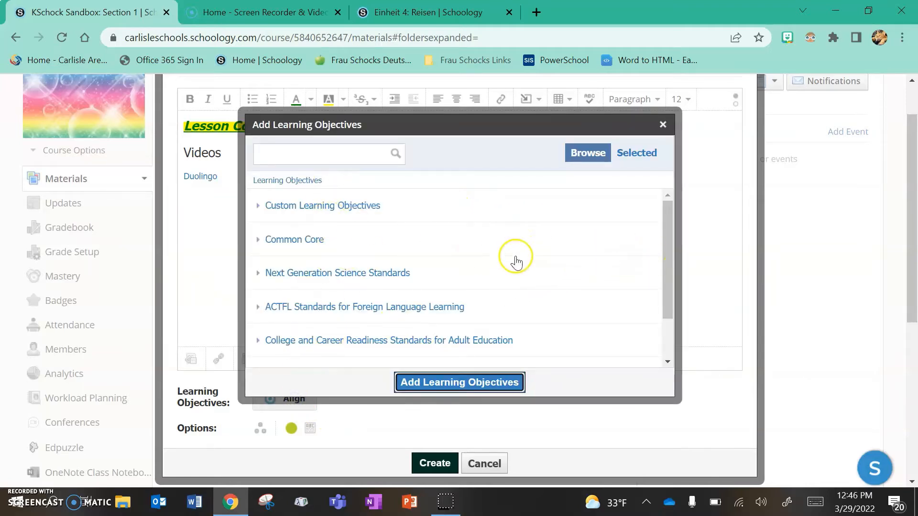
{"action": "left_click_drag", "start_coordinate": [663, 259], "coordinate": [665, 276]}
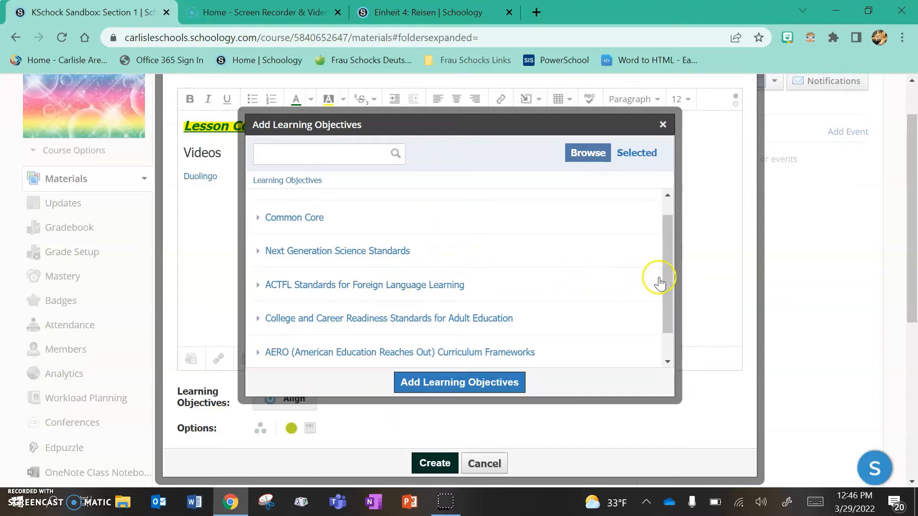
{"action": "left_click", "coordinate": [669, 289]}
{"action": "left_click_drag", "start_coordinate": [669, 289], "coordinate": [668, 241]}
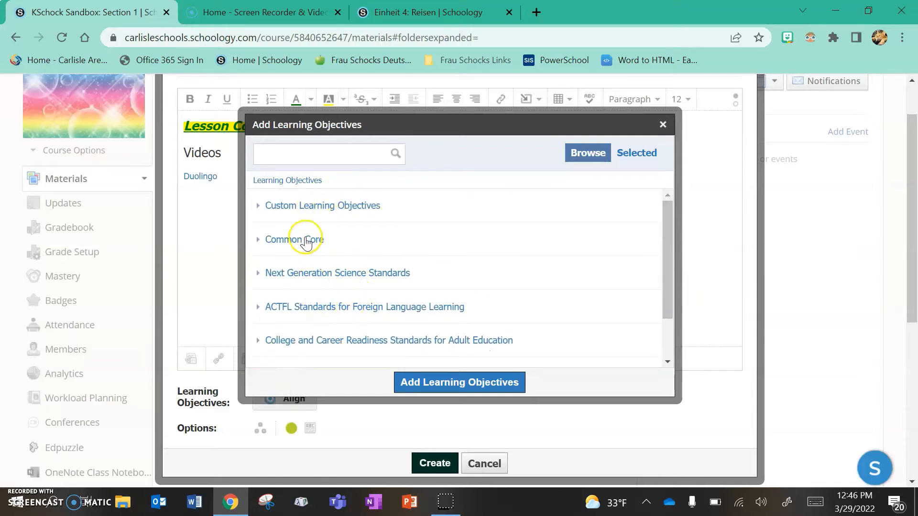
{"action": "left_click", "coordinate": [305, 245]}
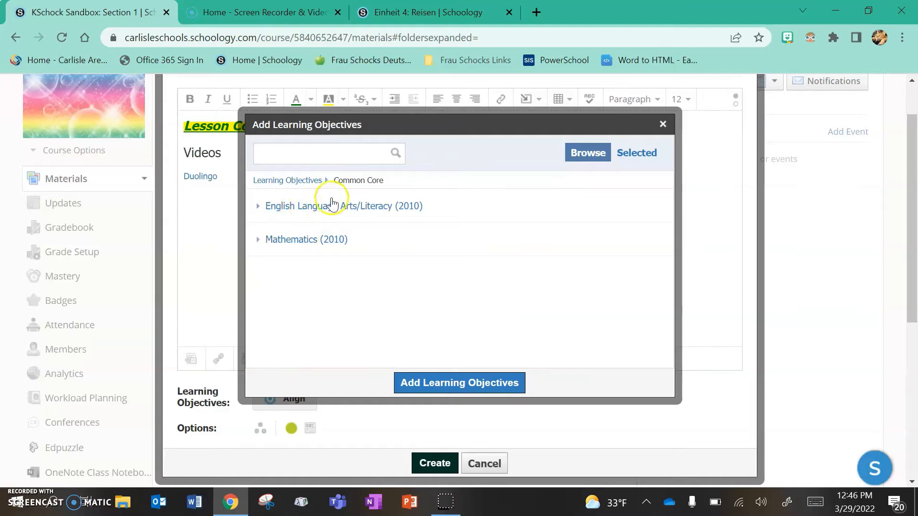
{"action": "left_click", "coordinate": [301, 207]}
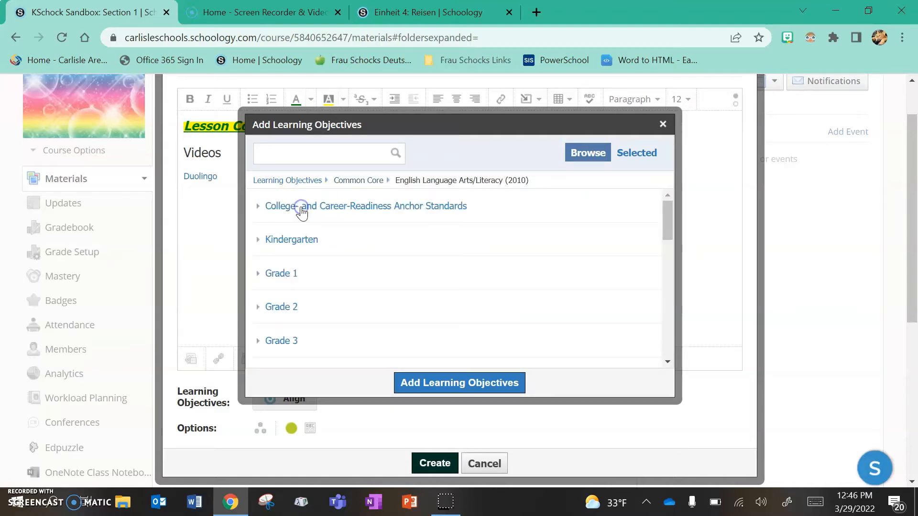
{"action": "left_click", "coordinate": [279, 274]}
{"action": "left_click", "coordinate": [317, 204]}
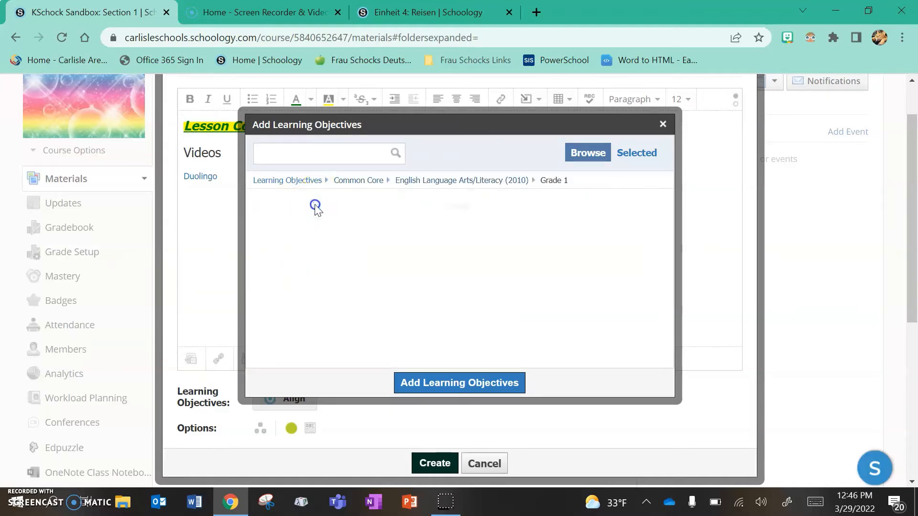
{"action": "left_click", "coordinate": [315, 206]}
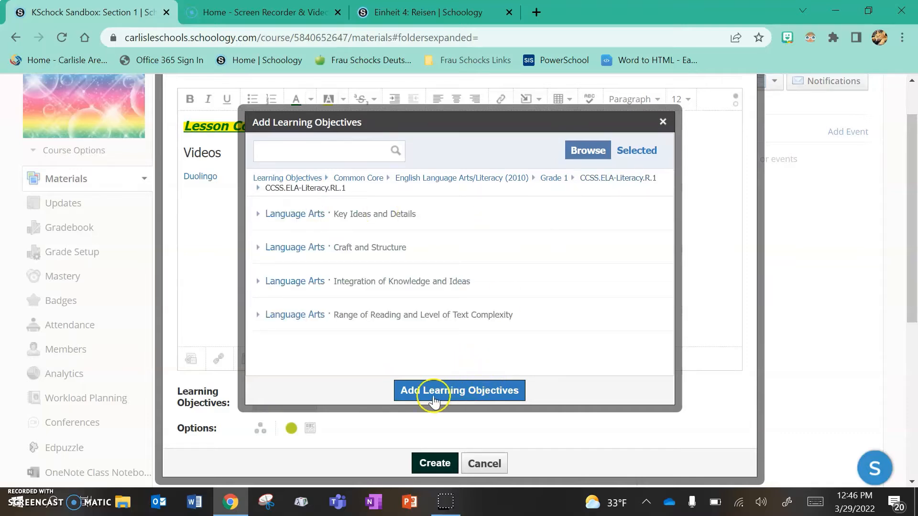
{"action": "left_click", "coordinate": [663, 124]}
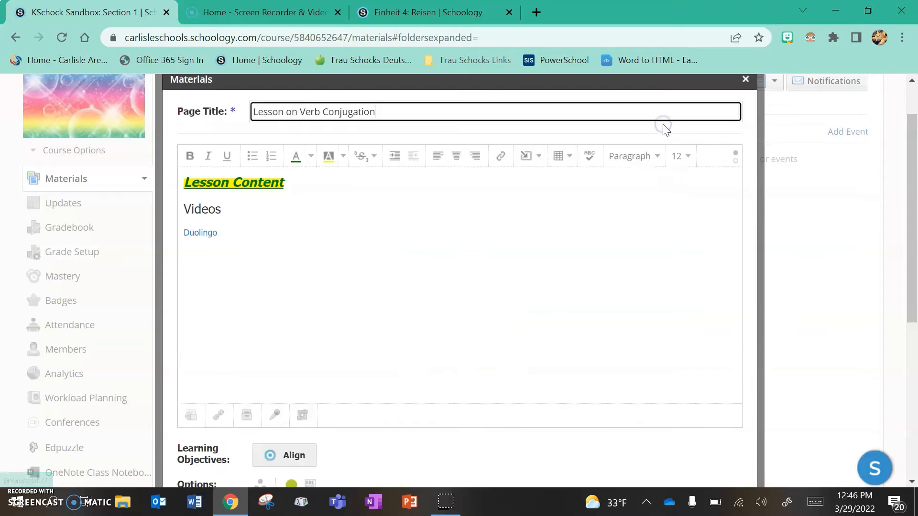
Set the page to display its content inline in the course materials and create it
{"action": "left_click_drag", "start_coordinate": [911, 187], "coordinate": [908, 213]}
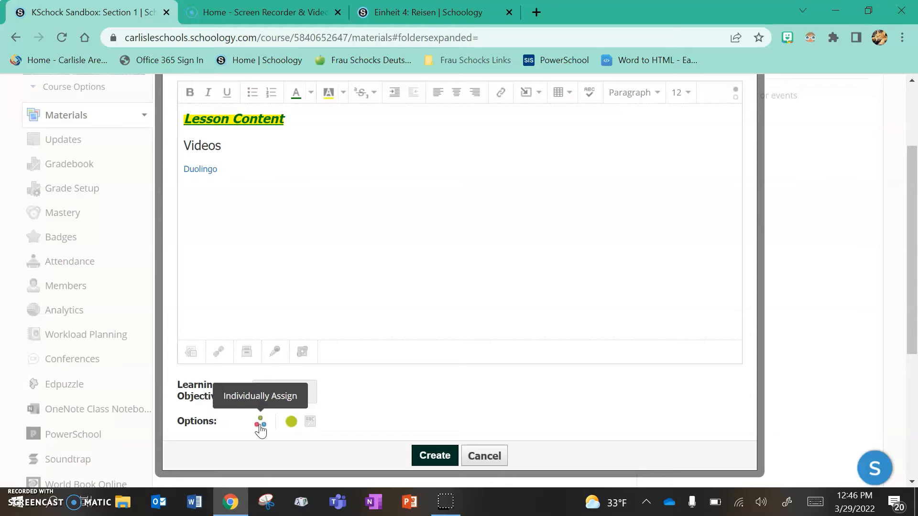
{"action": "left_click", "coordinate": [291, 421]}
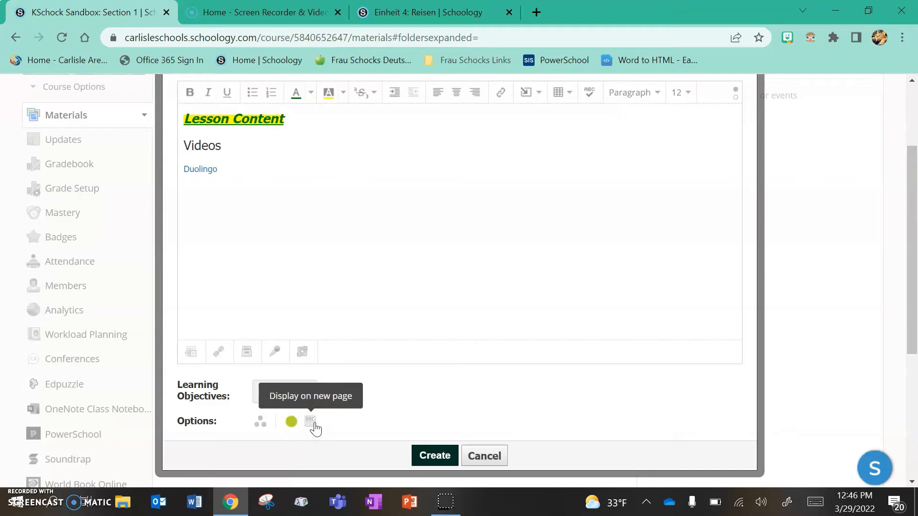
{"action": "left_click", "coordinate": [313, 425]}
{"action": "left_click", "coordinate": [311, 424]}
{"action": "left_click", "coordinate": [311, 425]}
{"action": "left_click", "coordinate": [437, 459]}
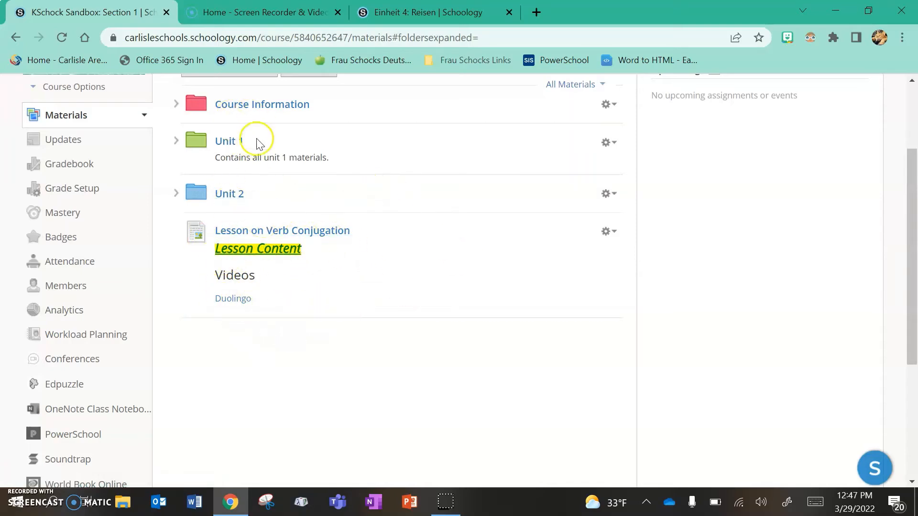
Edit the "Lesson on Verb Conjugation" page so it displays on a new page instead of inline, and save the changes
{"action": "left_click", "coordinate": [612, 233]}
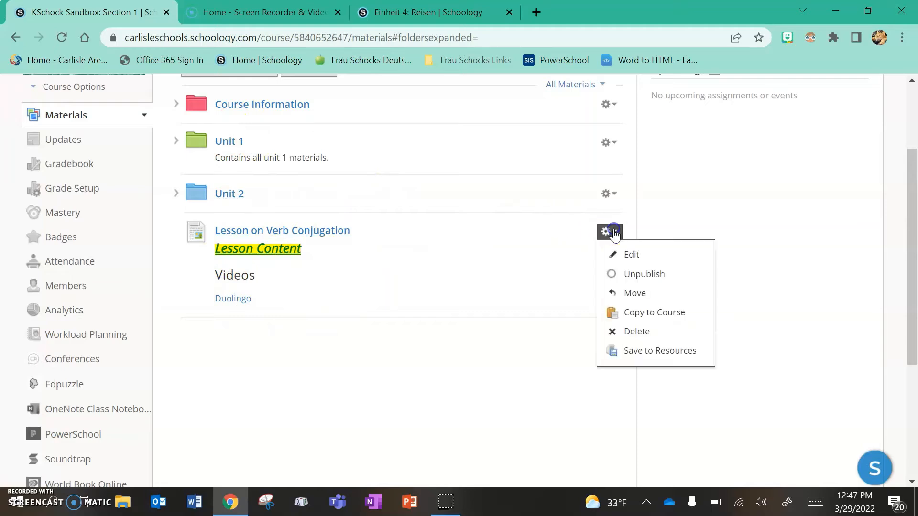
{"action": "left_click", "coordinate": [622, 254]}
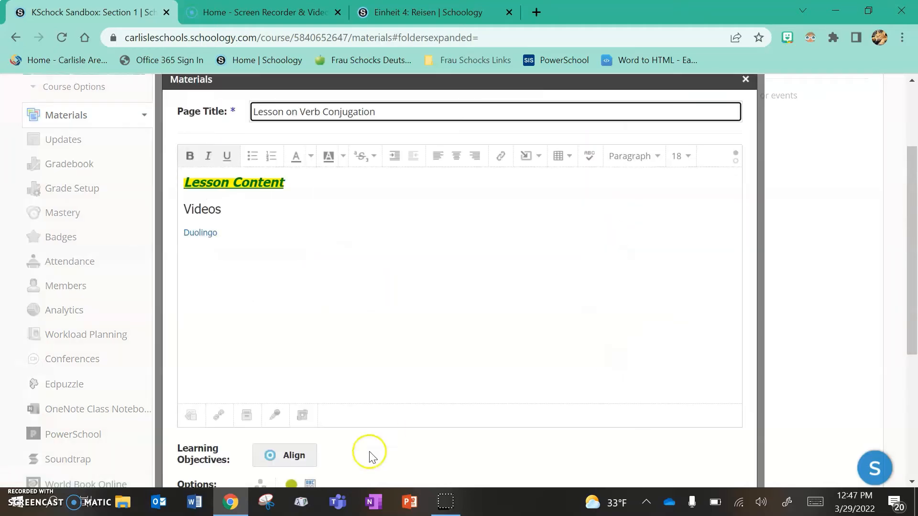
{"action": "left_click", "coordinate": [311, 484]}
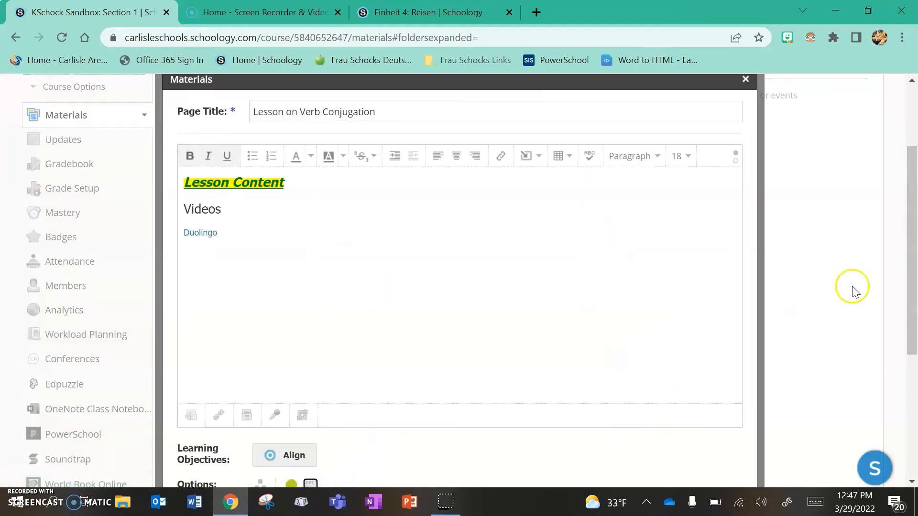
{"action": "left_click_drag", "start_coordinate": [906, 276], "coordinate": [909, 314]}
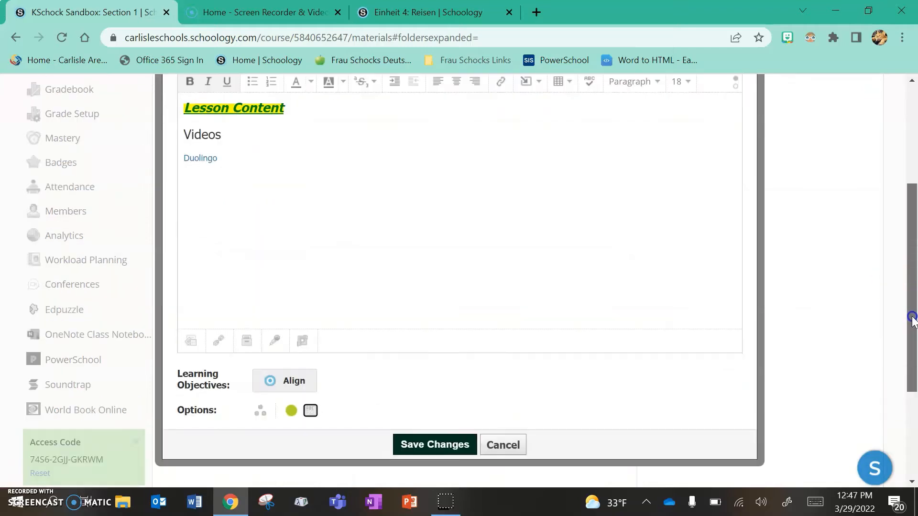
{"action": "left_click", "coordinate": [417, 445]}
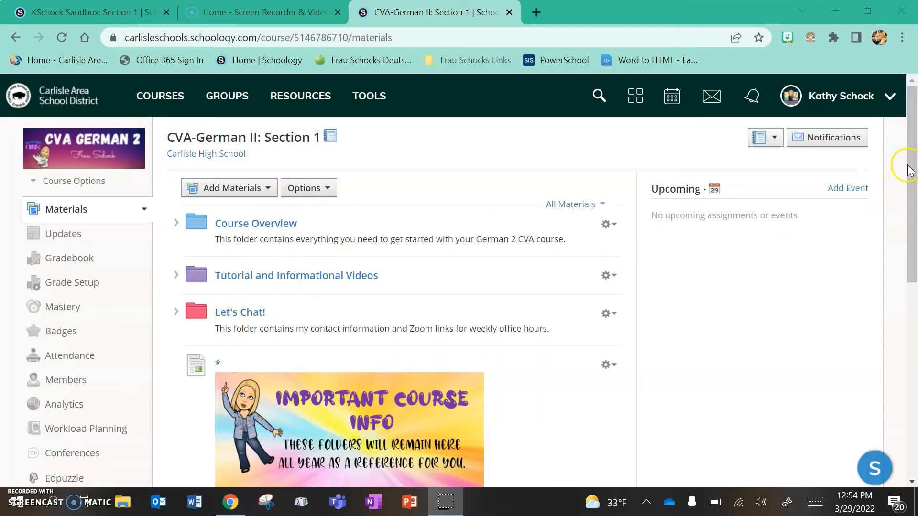
Open the Einheit 4: Reisen folder from Upcoming Units in the CVA-German II course and read through its Unit 4 Overview page
{"action": "left_click_drag", "start_coordinate": [909, 175], "coordinate": [910, 378]}
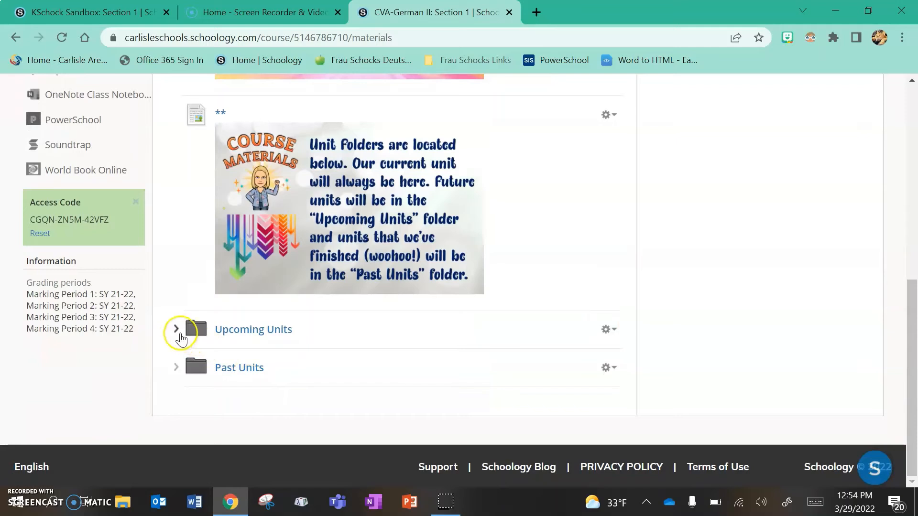
{"action": "left_click", "coordinate": [176, 329]}
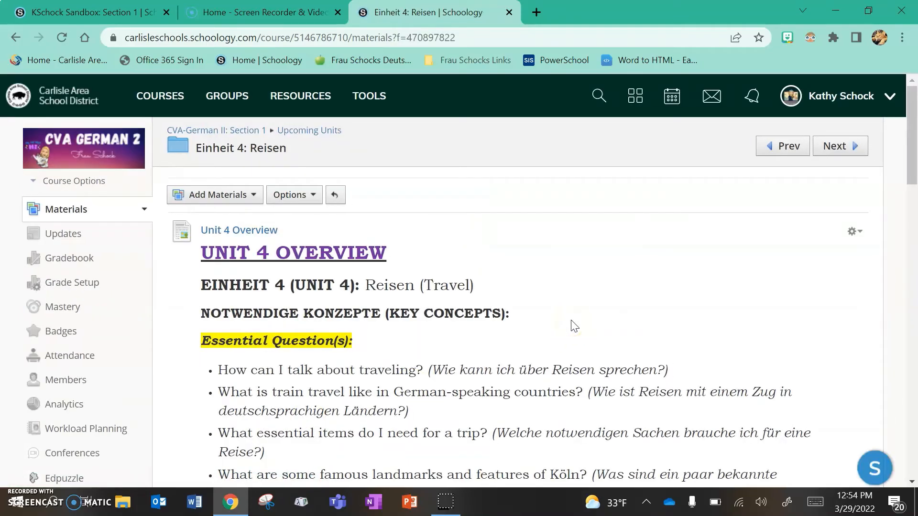
{"action": "left_click_drag", "start_coordinate": [911, 129], "coordinate": [911, 163]}
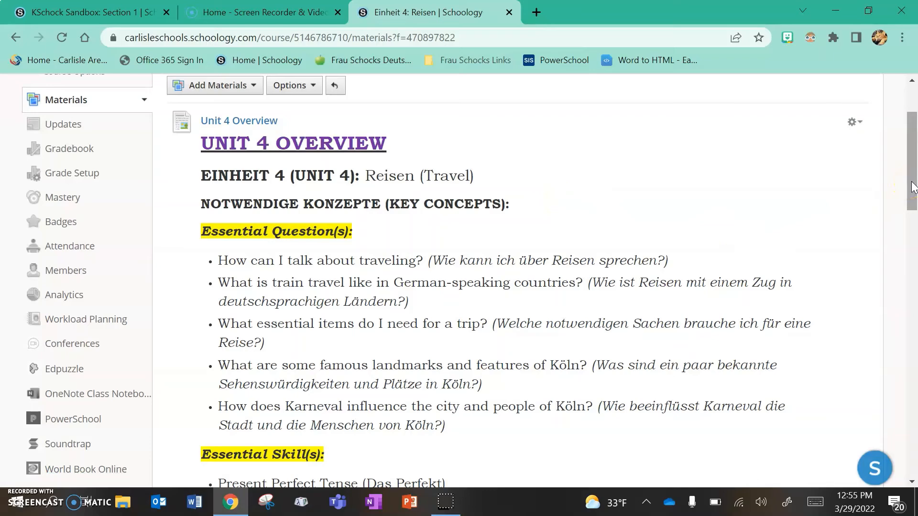
{"action": "scroll", "coordinate": [913, 187], "scroll_direction": "down", "scroll_amount": 1}
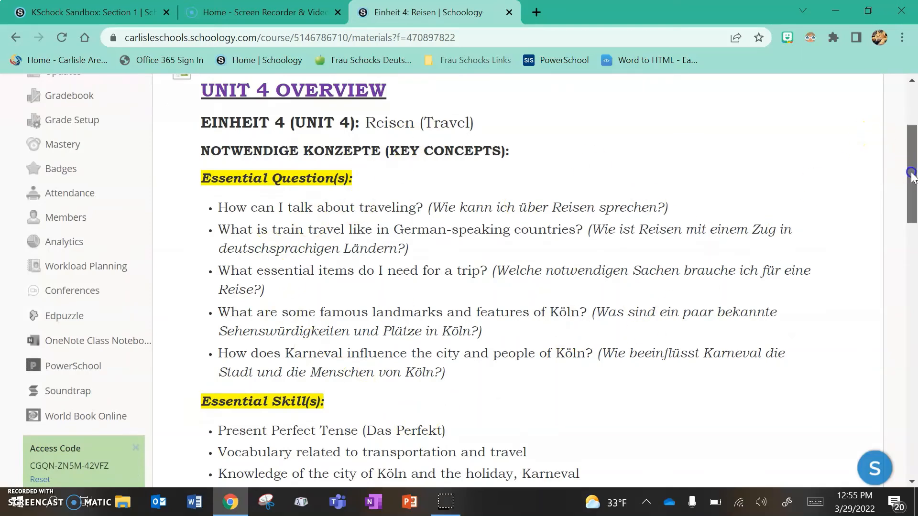
{"action": "left_click_drag", "start_coordinate": [913, 177], "coordinate": [914, 260]}
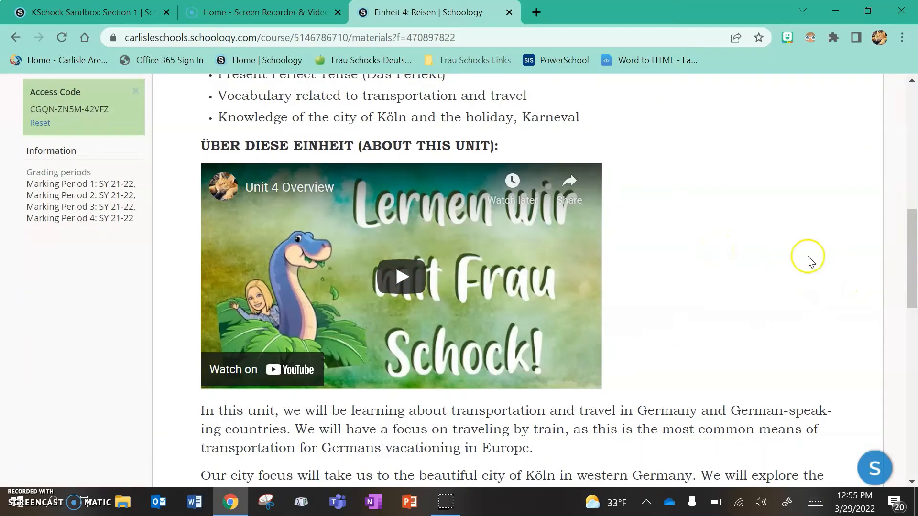
{"action": "left_click_drag", "start_coordinate": [910, 282], "coordinate": [912, 343]}
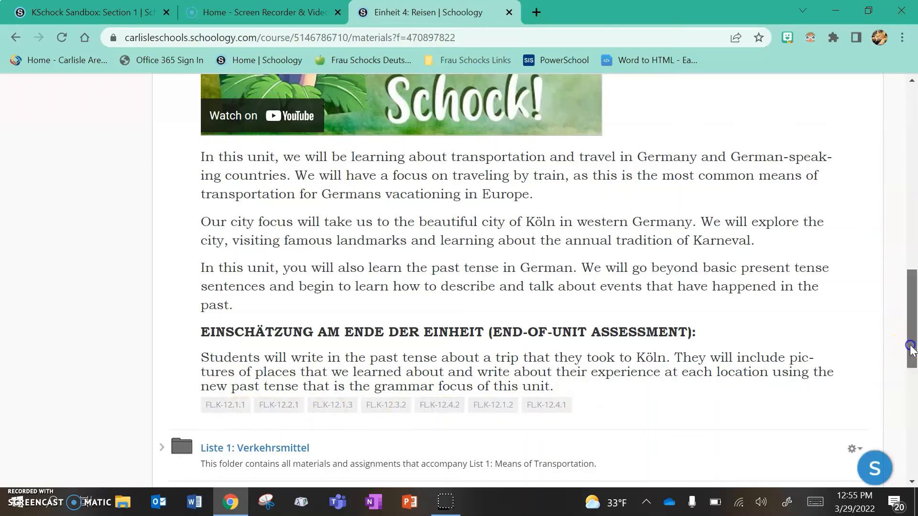
Open the Present Perfect Tense folder in Einheit 4: Reisen and read its Lesson Overview page
{"action": "left_click_drag", "start_coordinate": [911, 347], "coordinate": [910, 452]}
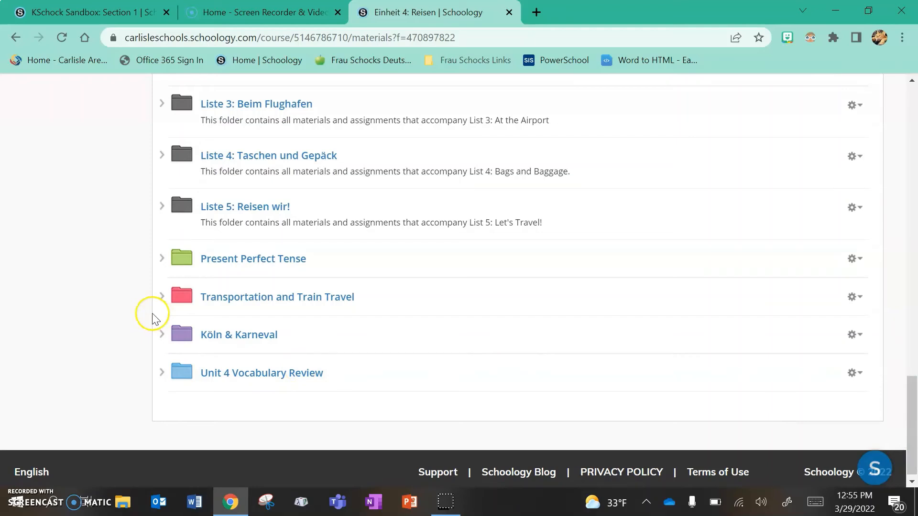
{"action": "left_click", "coordinate": [161, 263]}
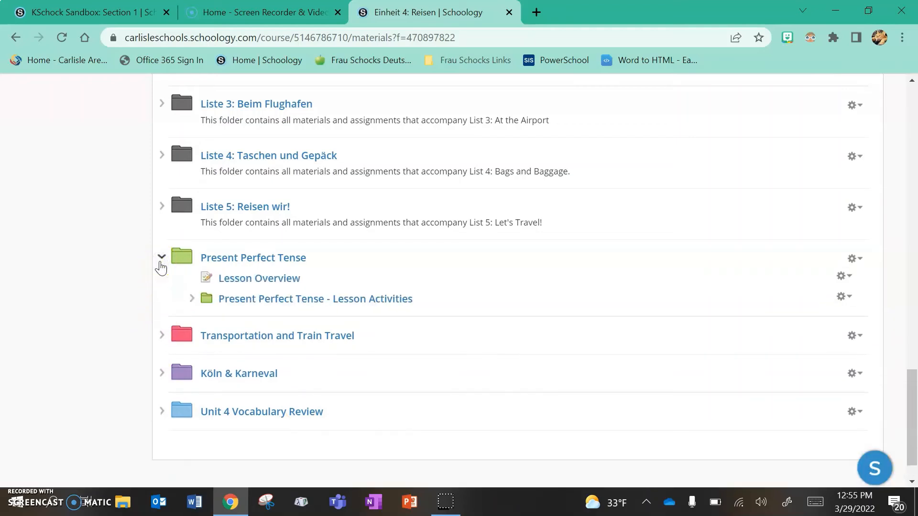
{"action": "left_click_drag", "start_coordinate": [160, 269], "coordinate": [236, 306]}
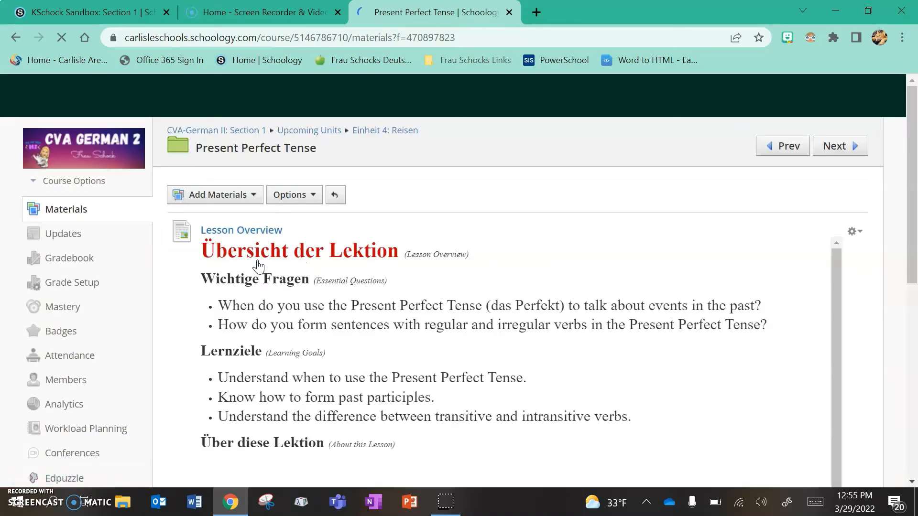
{"action": "left_click_drag", "start_coordinate": [910, 181], "coordinate": [913, 385]}
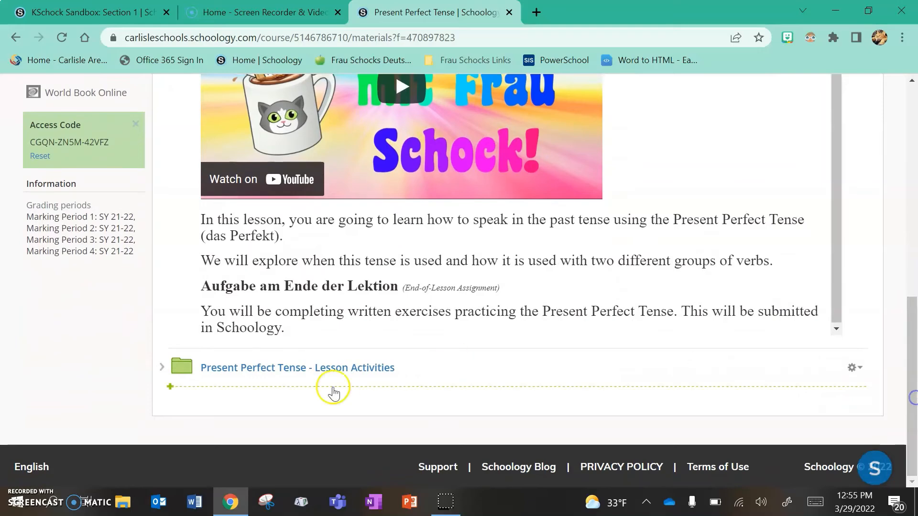
Open the Present Perfect Tense - Lesson Activities folder and examine the Aktivität 1 to Aktivität 7 pages and the assignments between them
{"action": "left_click", "coordinate": [273, 372]}
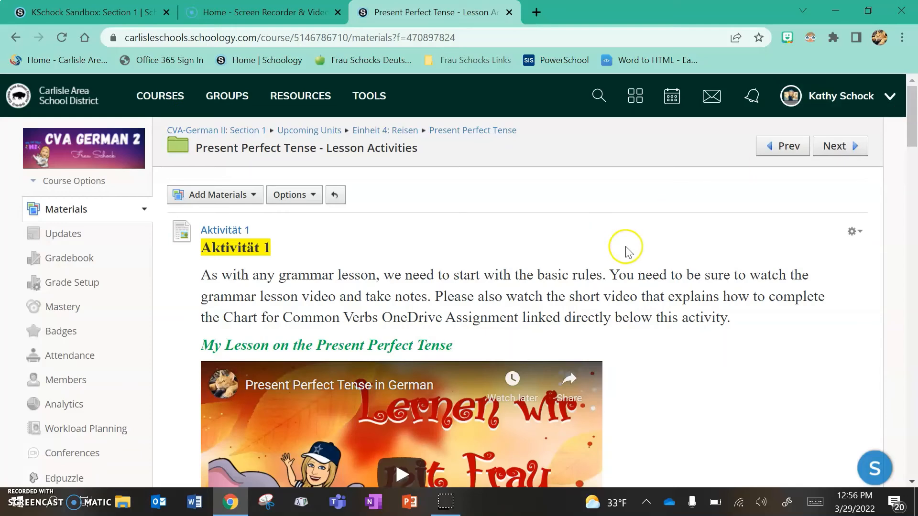
{"action": "left_click_drag", "start_coordinate": [910, 123], "coordinate": [913, 146]}
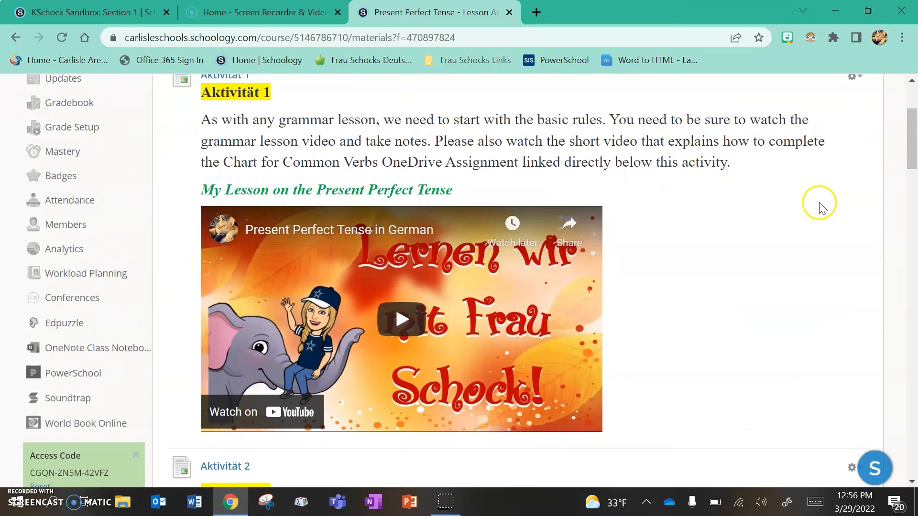
{"action": "left_click_drag", "start_coordinate": [912, 155], "coordinate": [912, 206]}
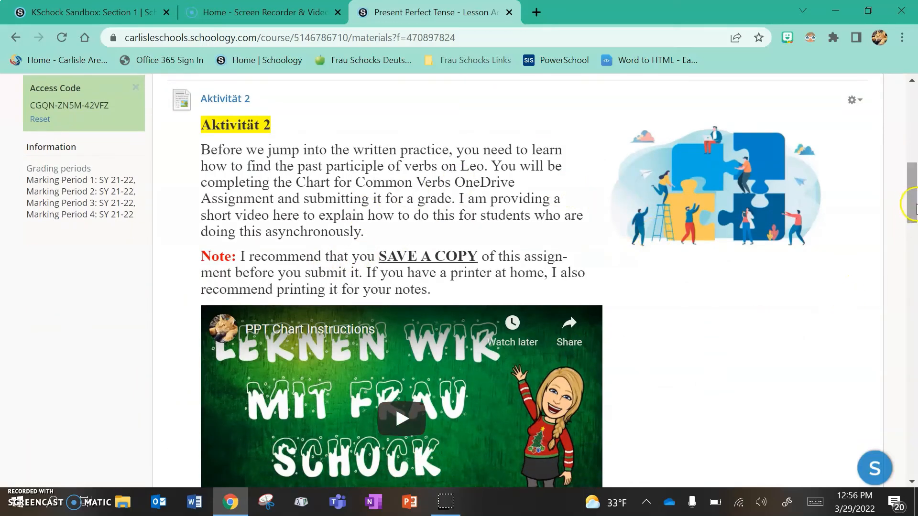
{"action": "left_click_drag", "start_coordinate": [910, 207], "coordinate": [911, 262]}
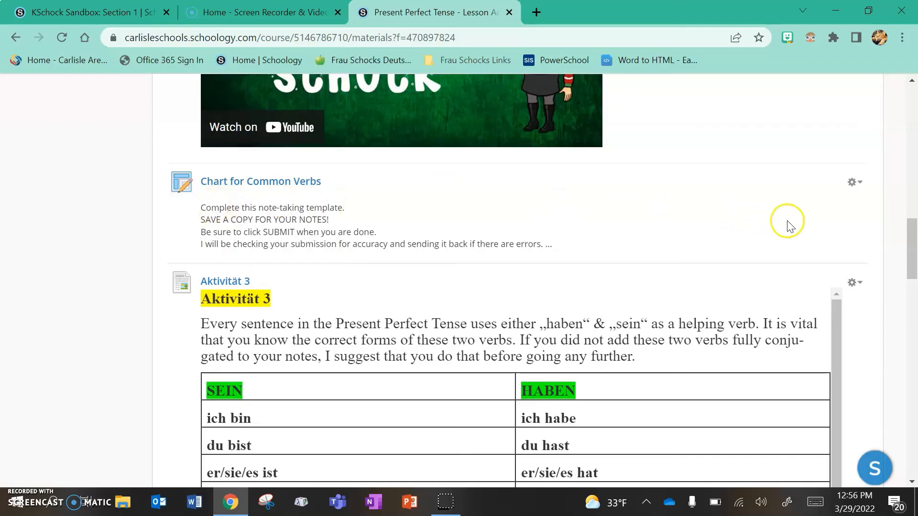
{"action": "left_click_drag", "start_coordinate": [911, 242], "coordinate": [911, 262]}
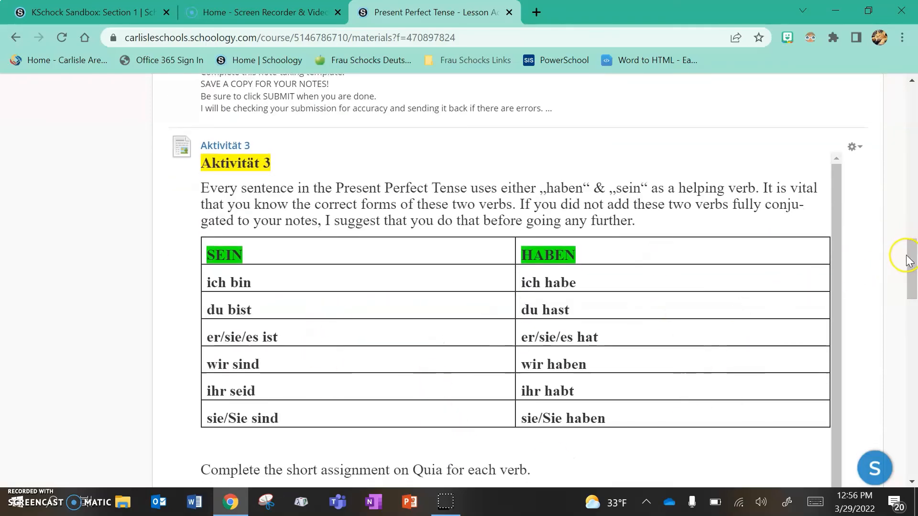
{"action": "left_click_drag", "start_coordinate": [910, 269], "coordinate": [911, 305]}
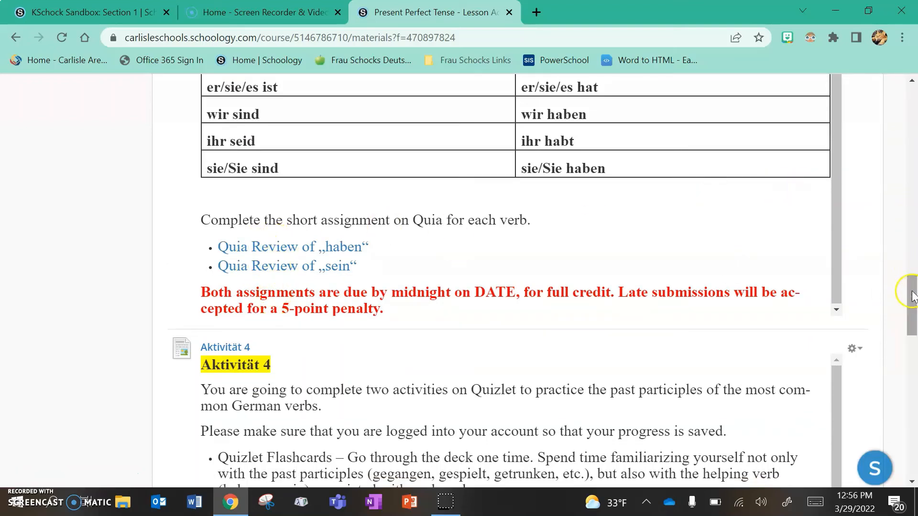
{"action": "left_click_drag", "start_coordinate": [911, 303], "coordinate": [914, 386]}
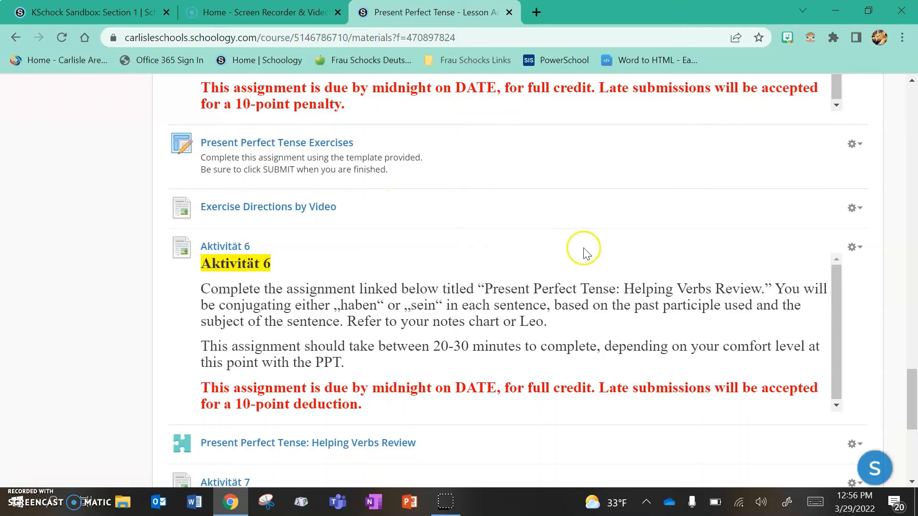
{"action": "left_click_drag", "start_coordinate": [914, 387], "coordinate": [914, 436]}
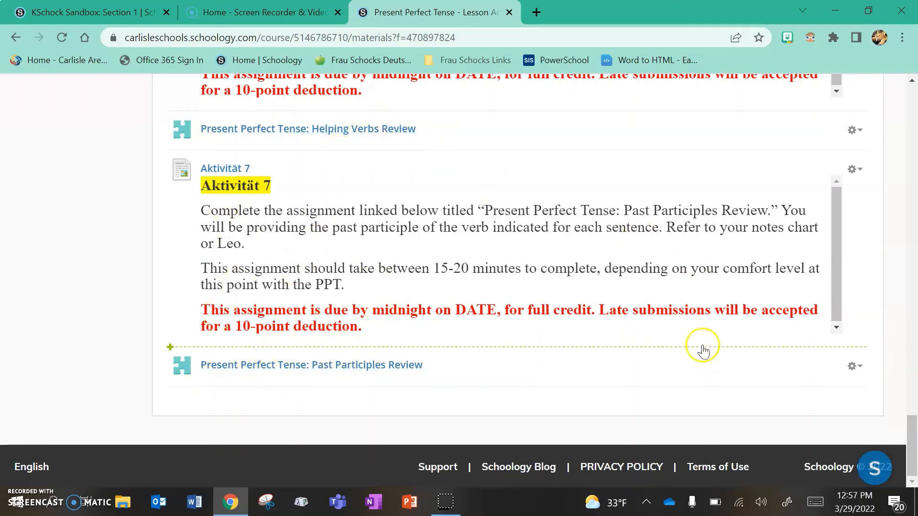
{"action": "left_click_drag", "start_coordinate": [912, 448], "coordinate": [914, 109]}
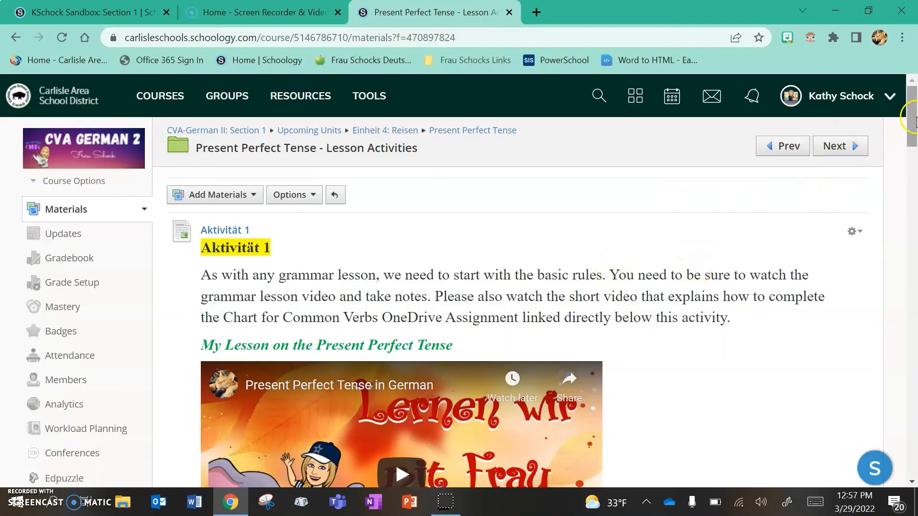
{"action": "left_click_drag", "start_coordinate": [915, 122], "coordinate": [913, 436]}
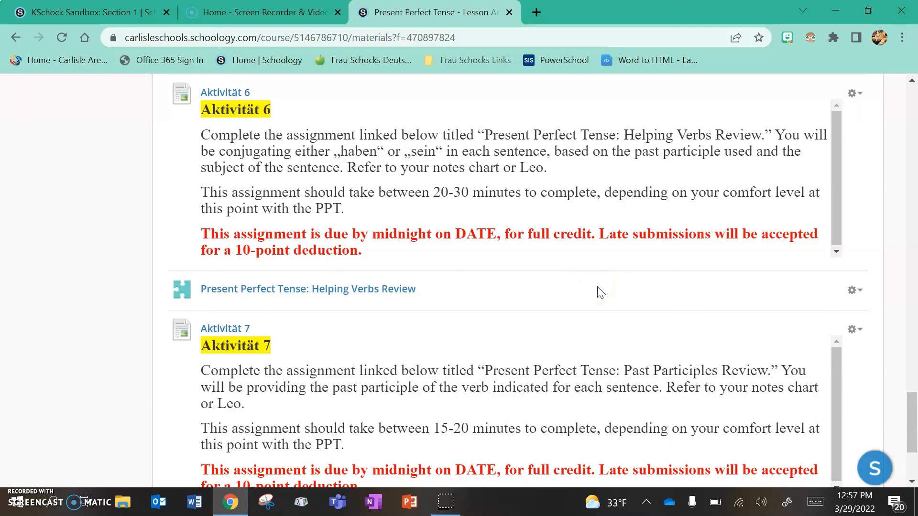
{"action": "left_click_drag", "start_coordinate": [913, 400], "coordinate": [914, 72]}
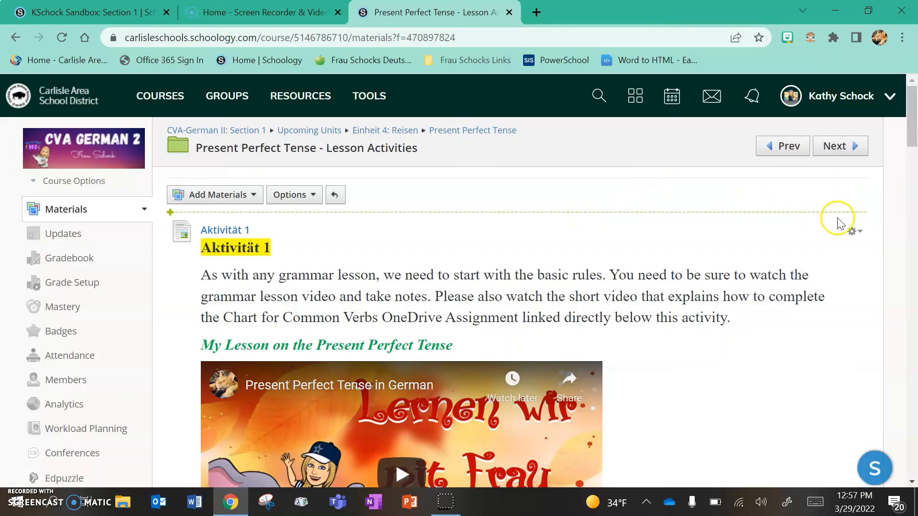
{"action": "left_click_drag", "start_coordinate": [914, 134], "coordinate": [916, 101]}
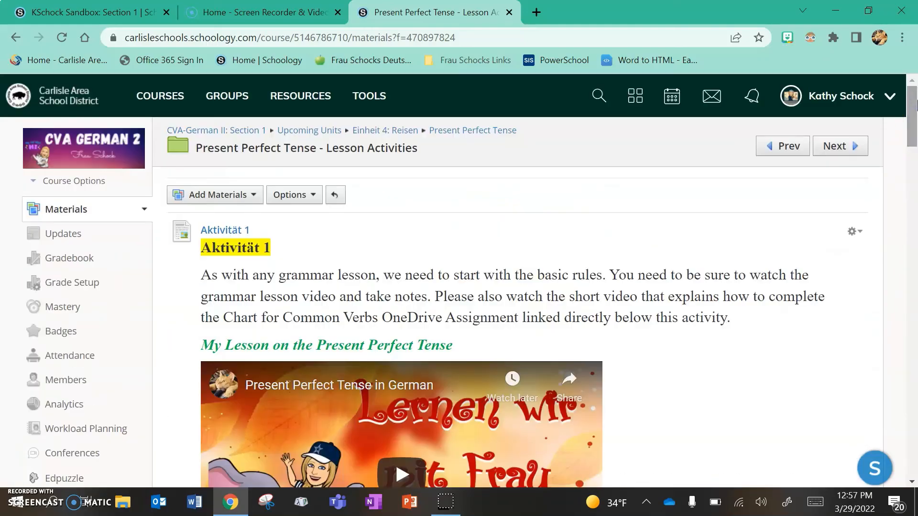